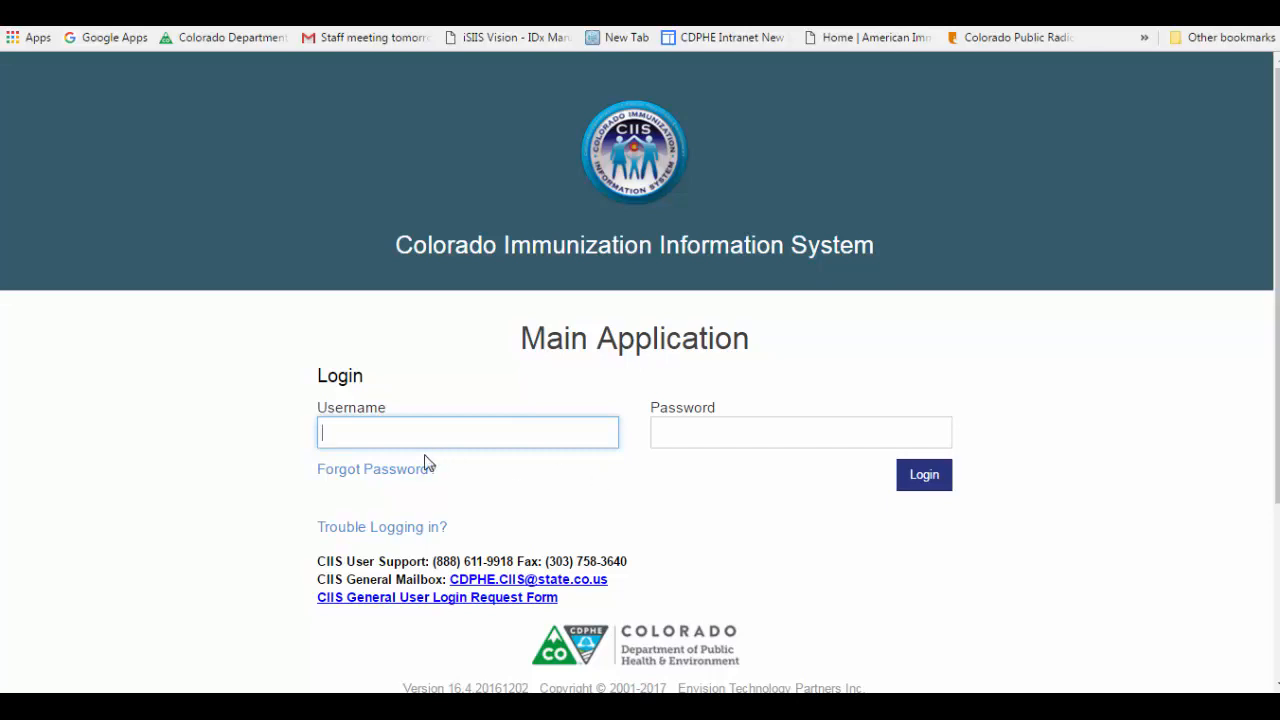
Step: Log in to the Main Application with the username TRAINERP and the account password
text(TRAINERP)
key(Tab)
text(•••••••)
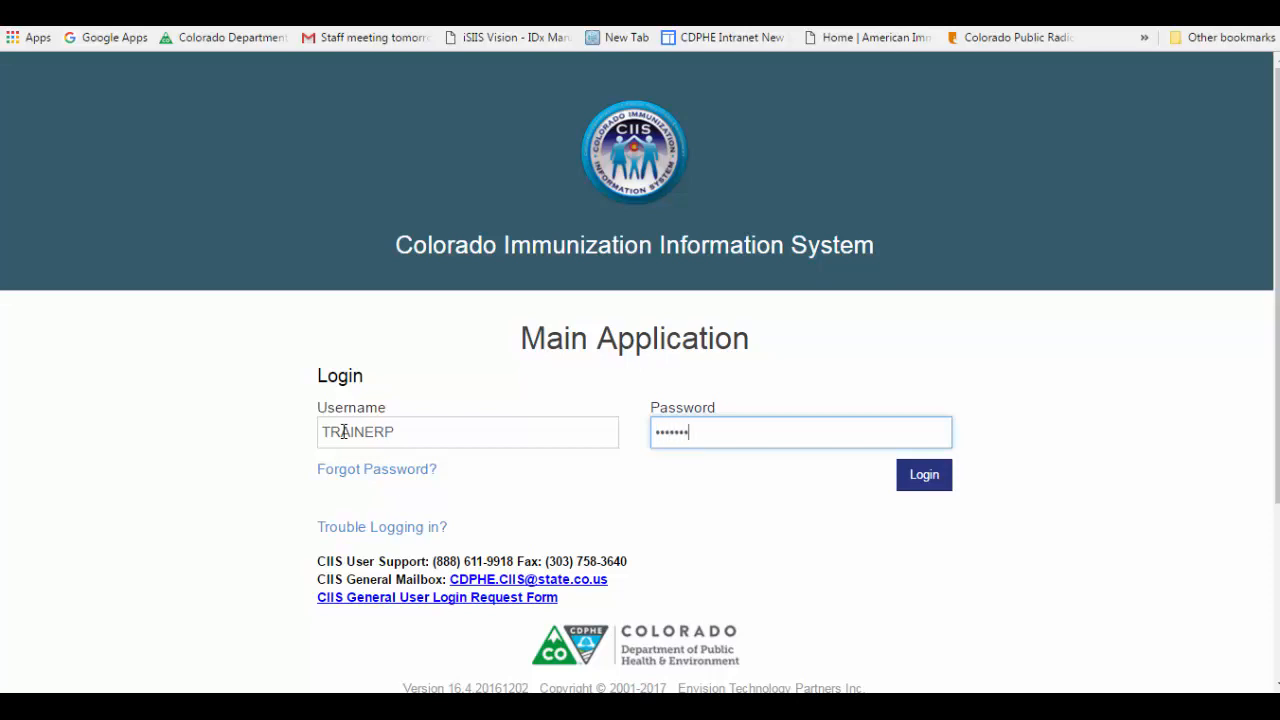
text(••)
key(Return)
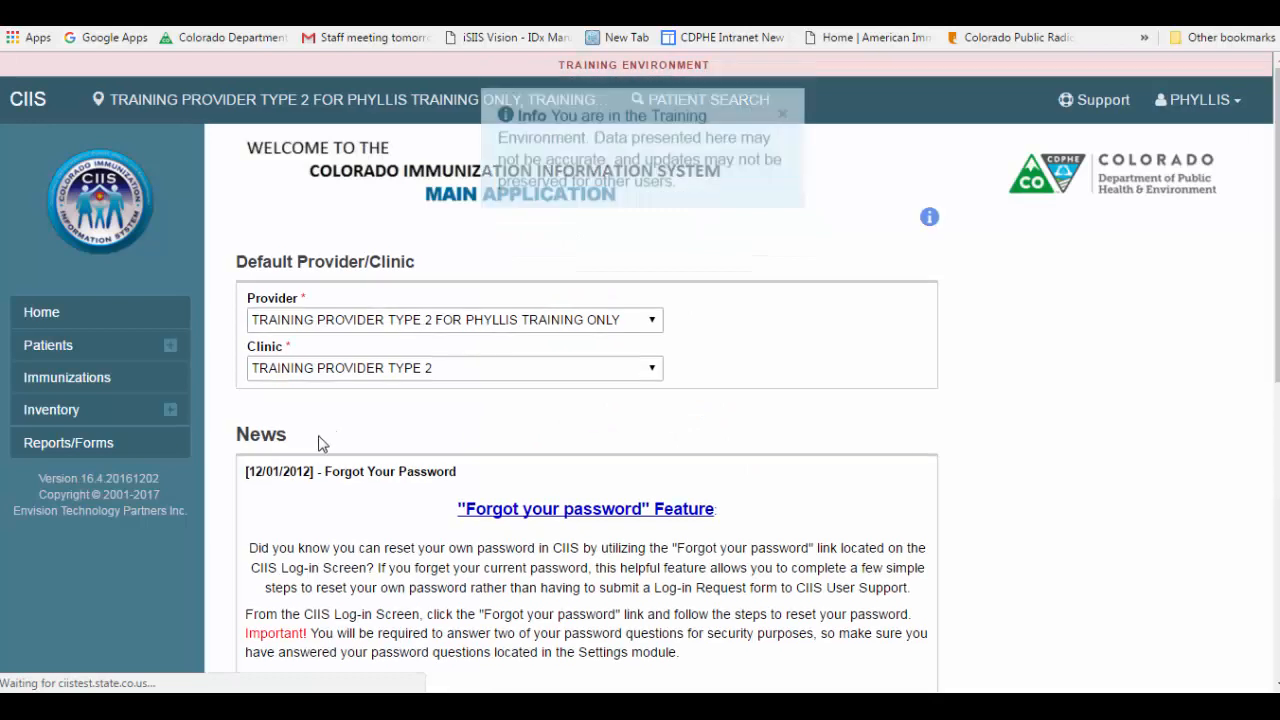
Step: Open the Patient Reminder/Recall report from the Reports/Forms page
click(93, 449)
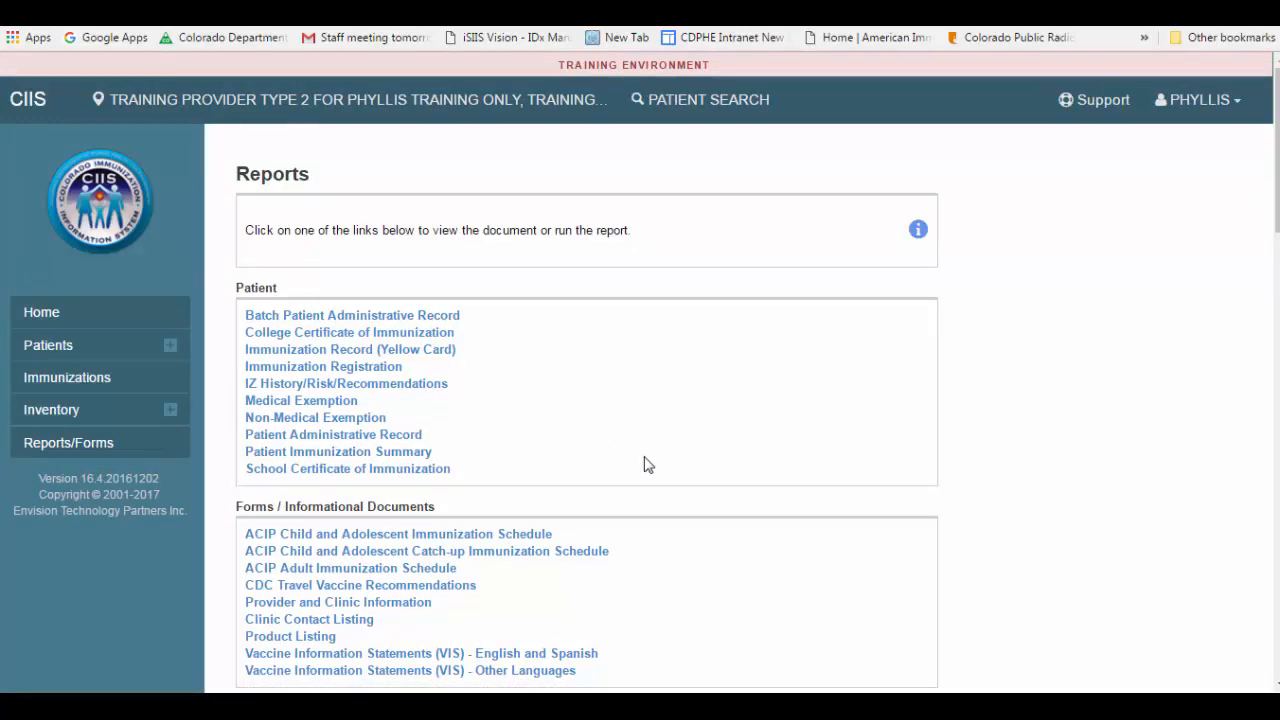
scroll(854, 463, down, 4)
middle_click(856, 463)
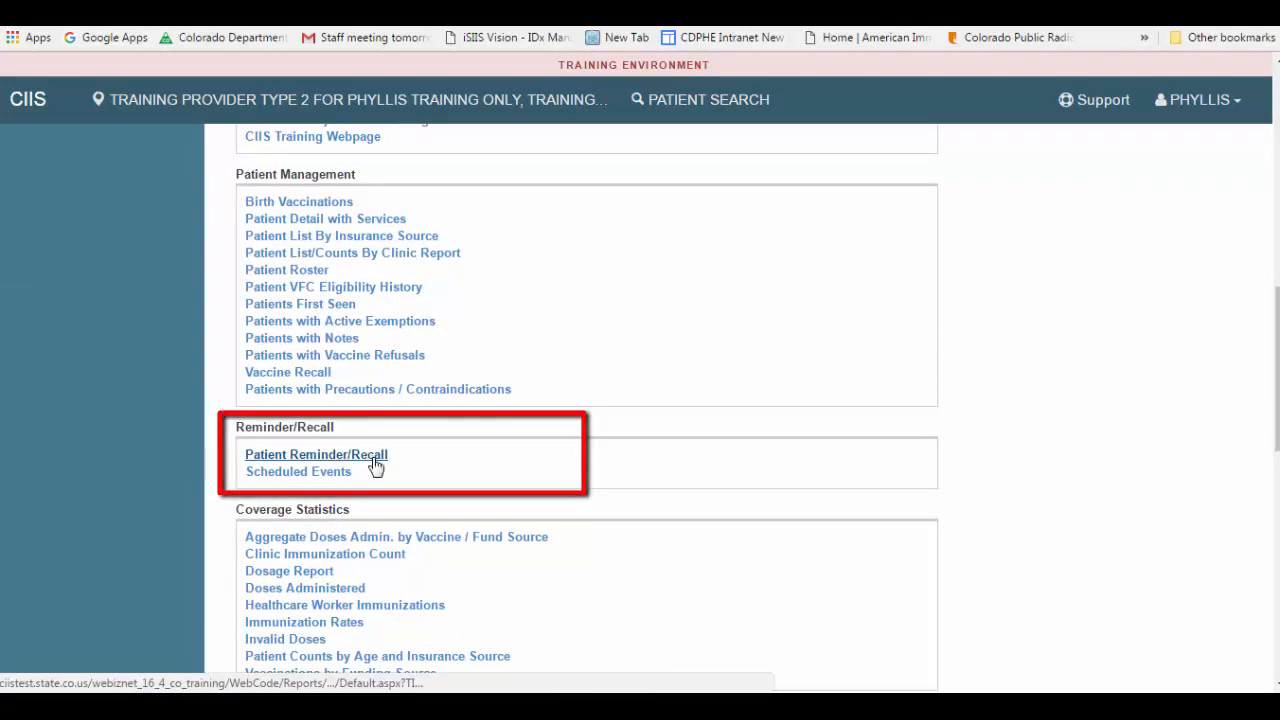
click(368, 455)
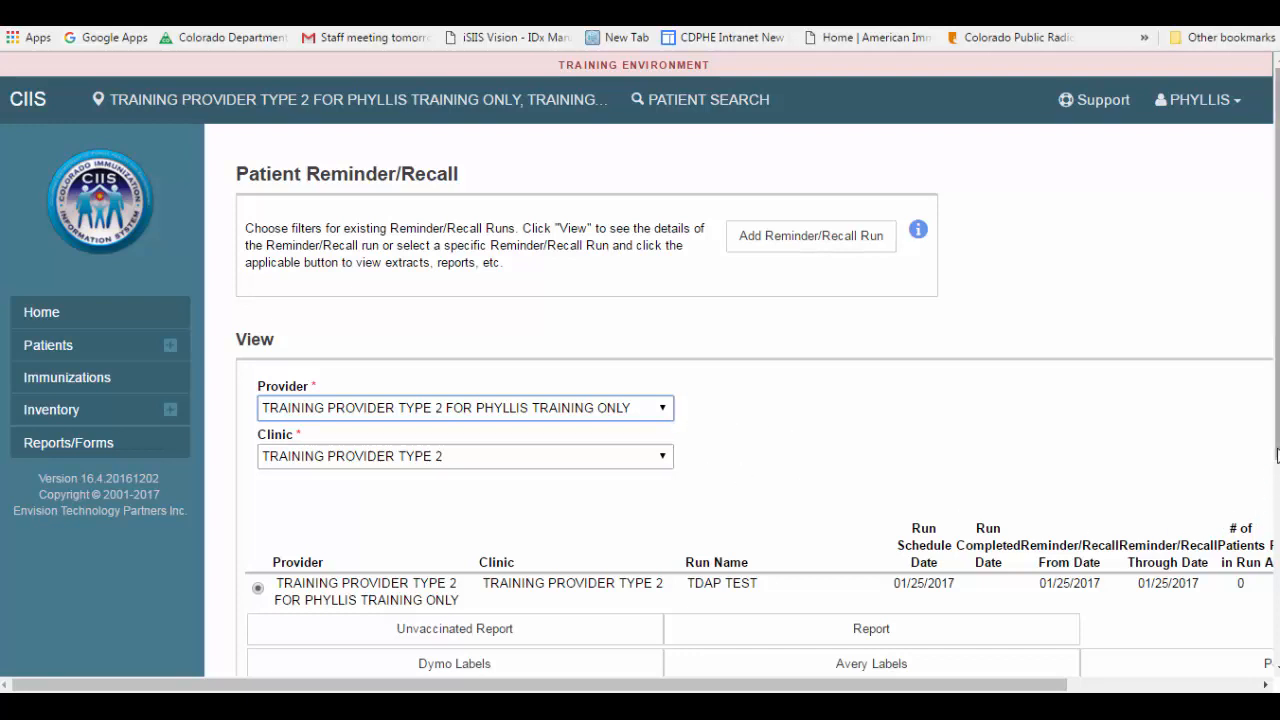
Step: Start adding a new reminder/recall run for the training clinic
scroll(1203, 528, down, 1)
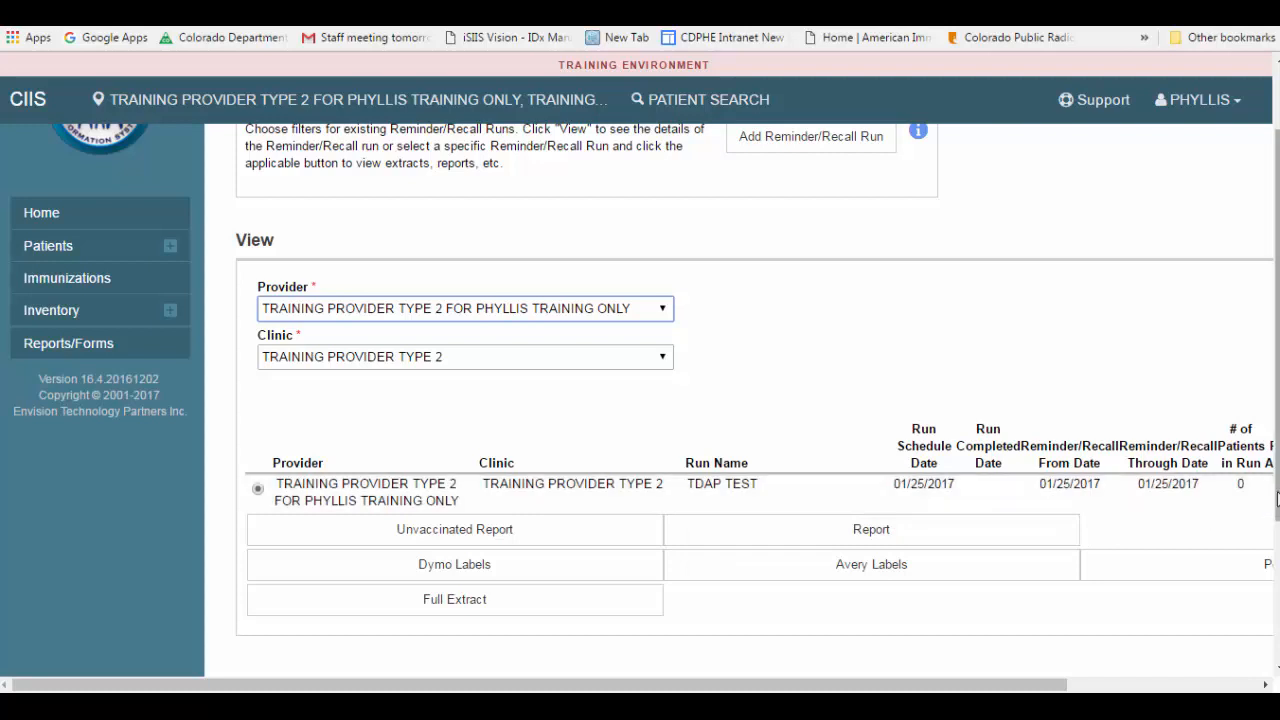
scroll(1196, 523, up, 1)
scroll(1258, 442, up, 1)
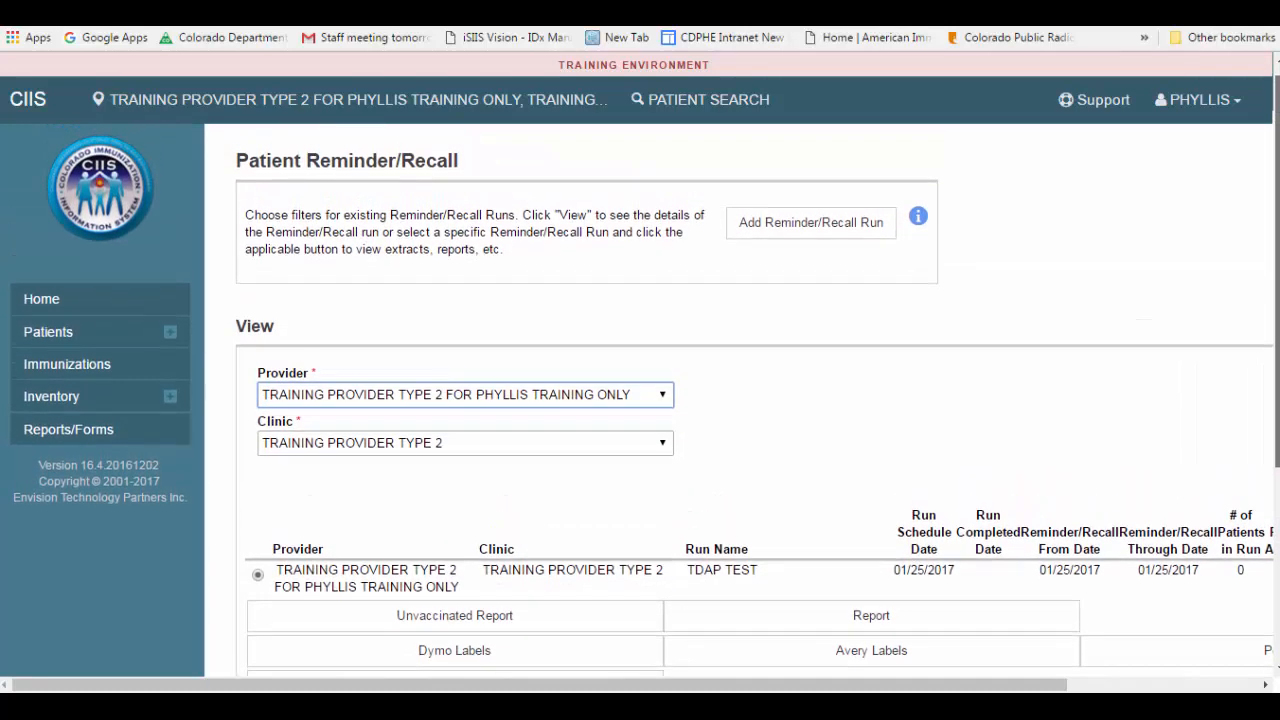
click(836, 233)
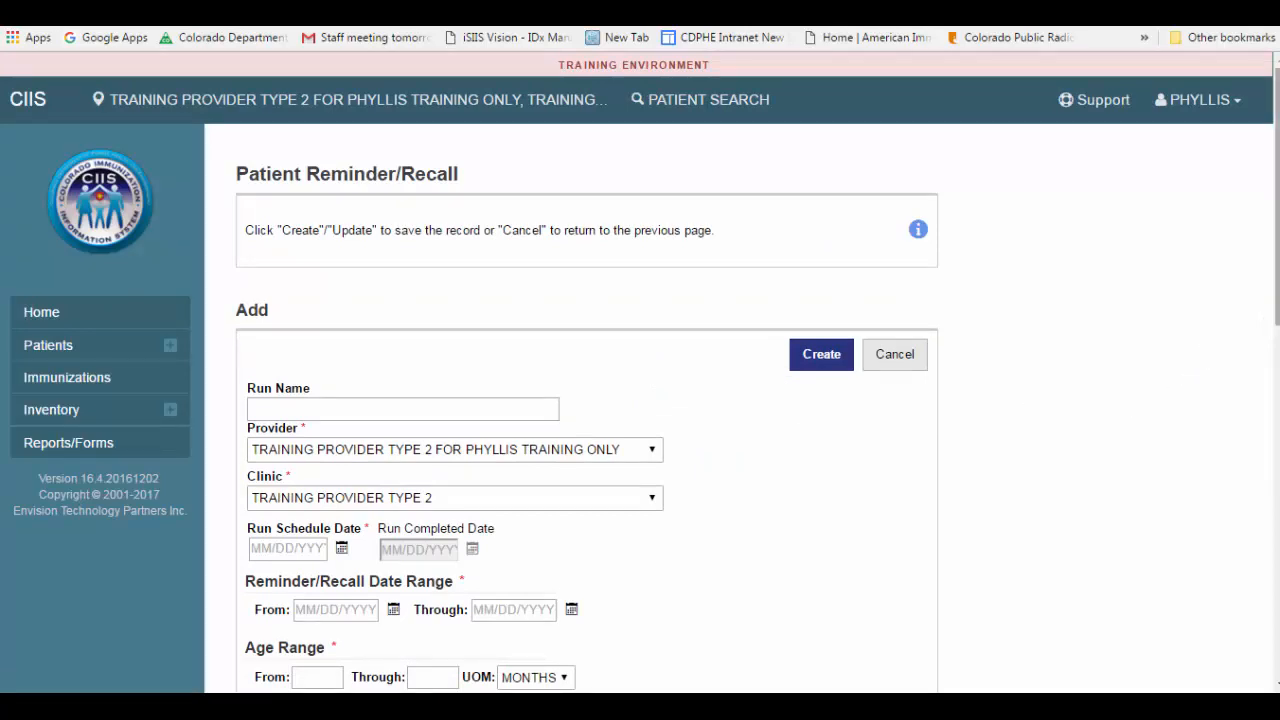
Step: Name the new run TEST DTAP 2017
drag(1277, 240, 1277, 329)
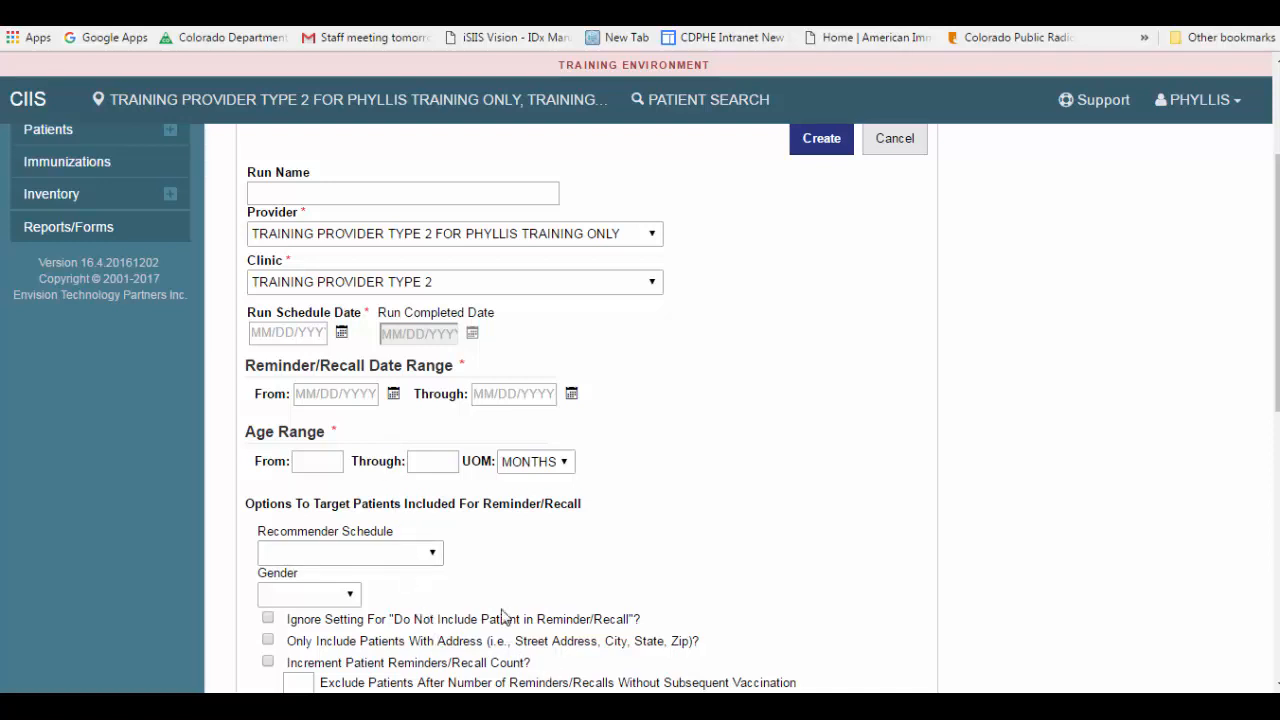
click(258, 196)
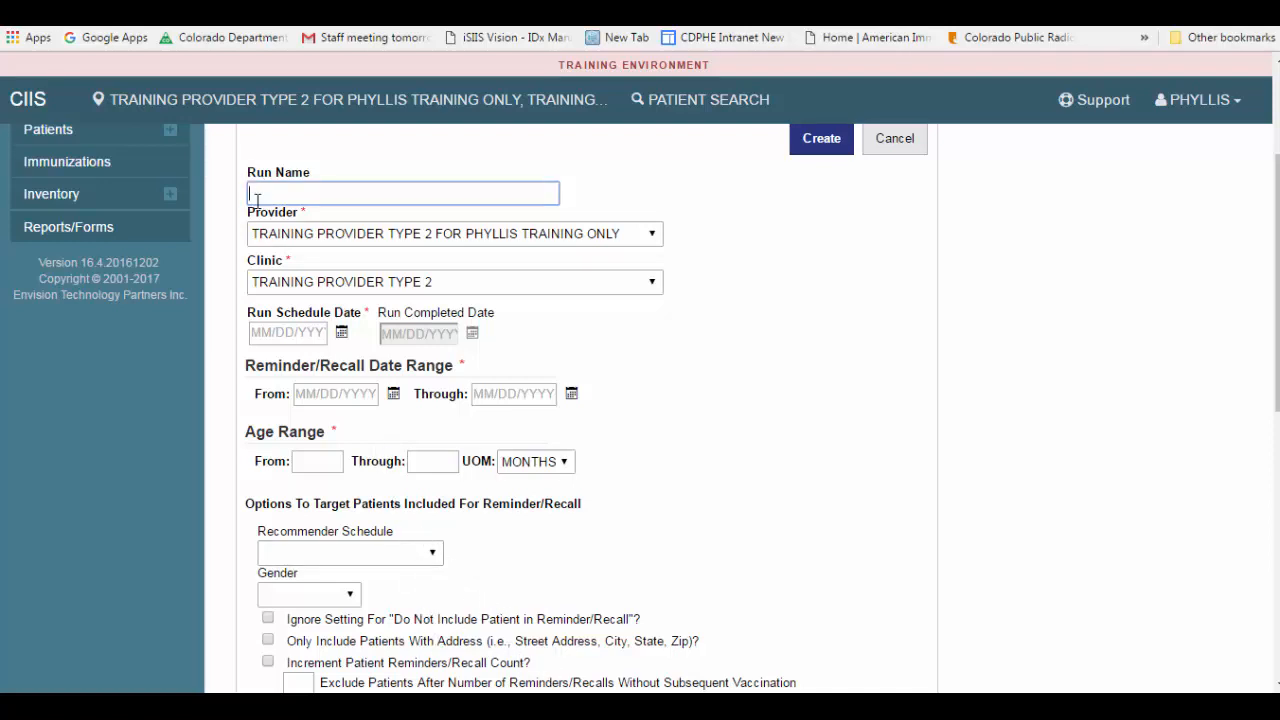
text(TEST DTAP 2017)
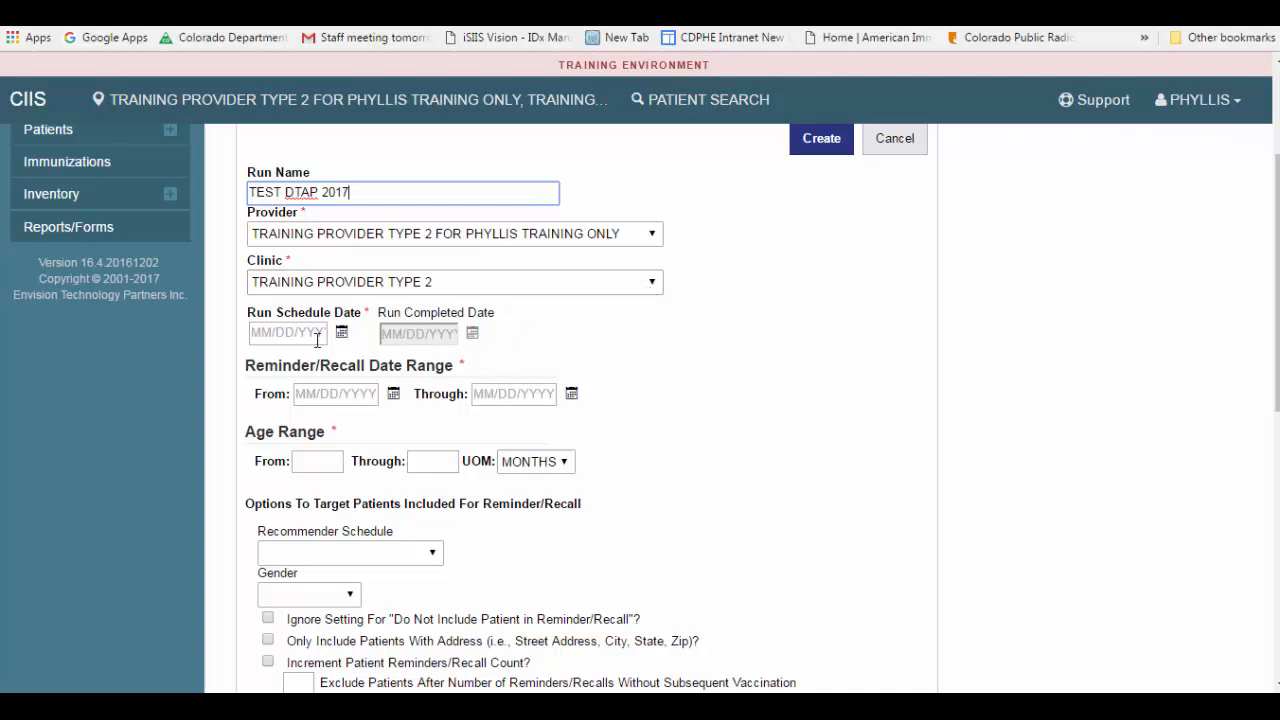
Step: Set the run schedule date and both the From and Through dates of the reminder/recall range to 01/27/2017
click(267, 337)
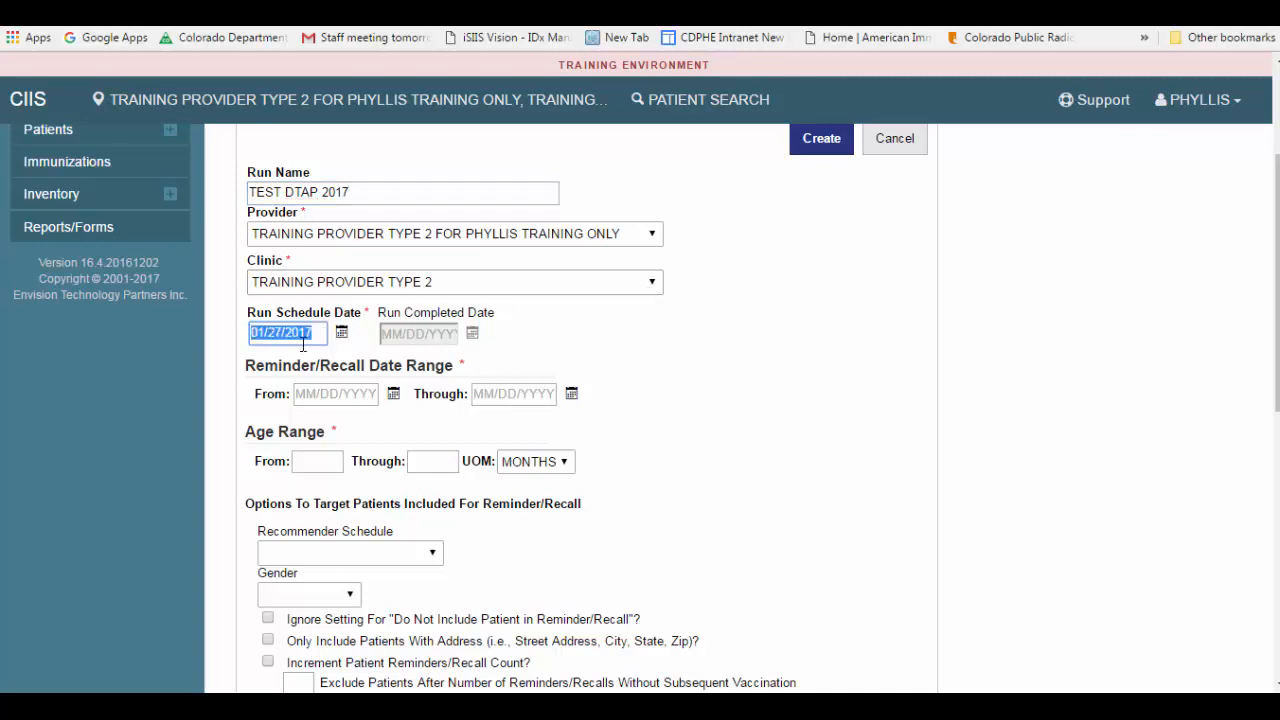
click(333, 350)
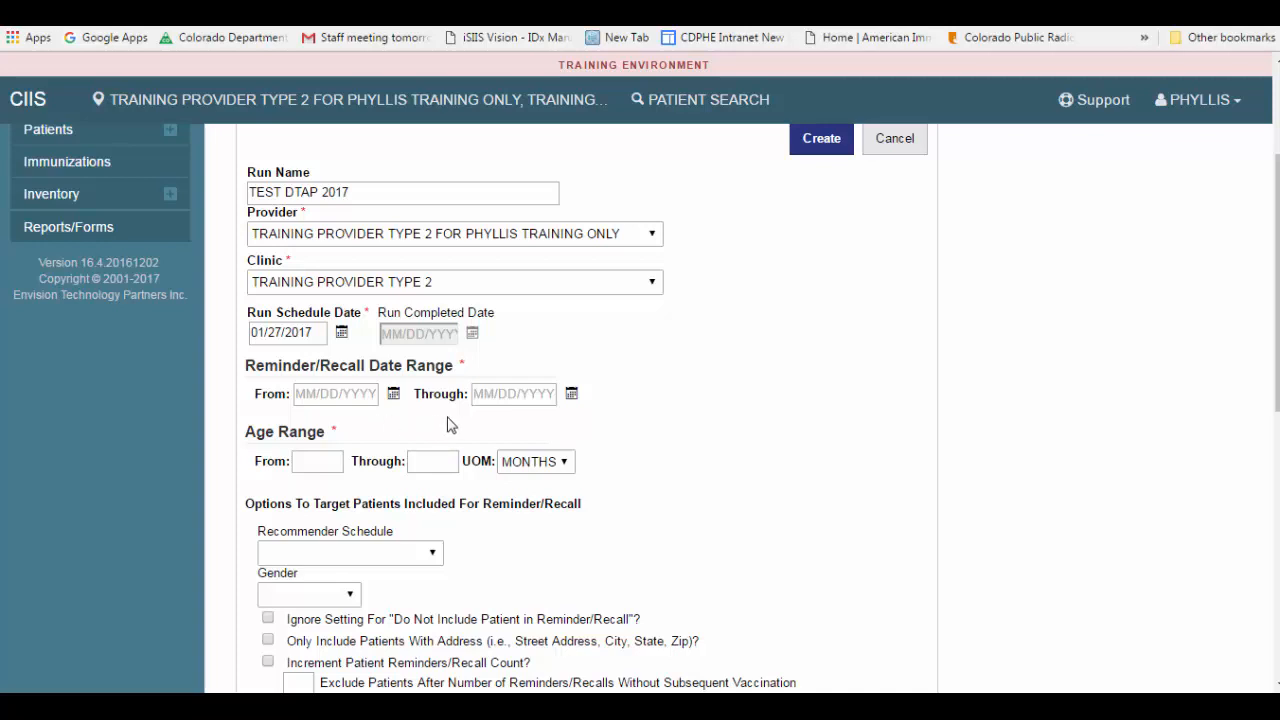
double_click(310, 396)
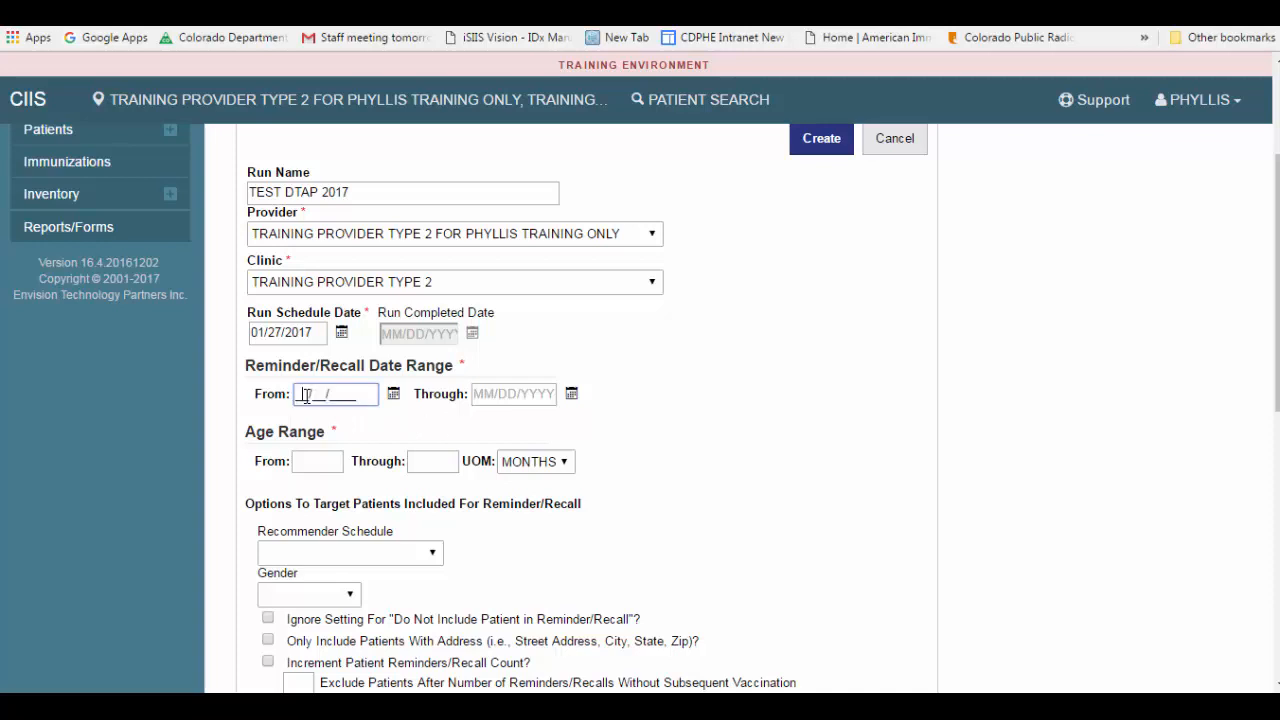
double_click(486, 393)
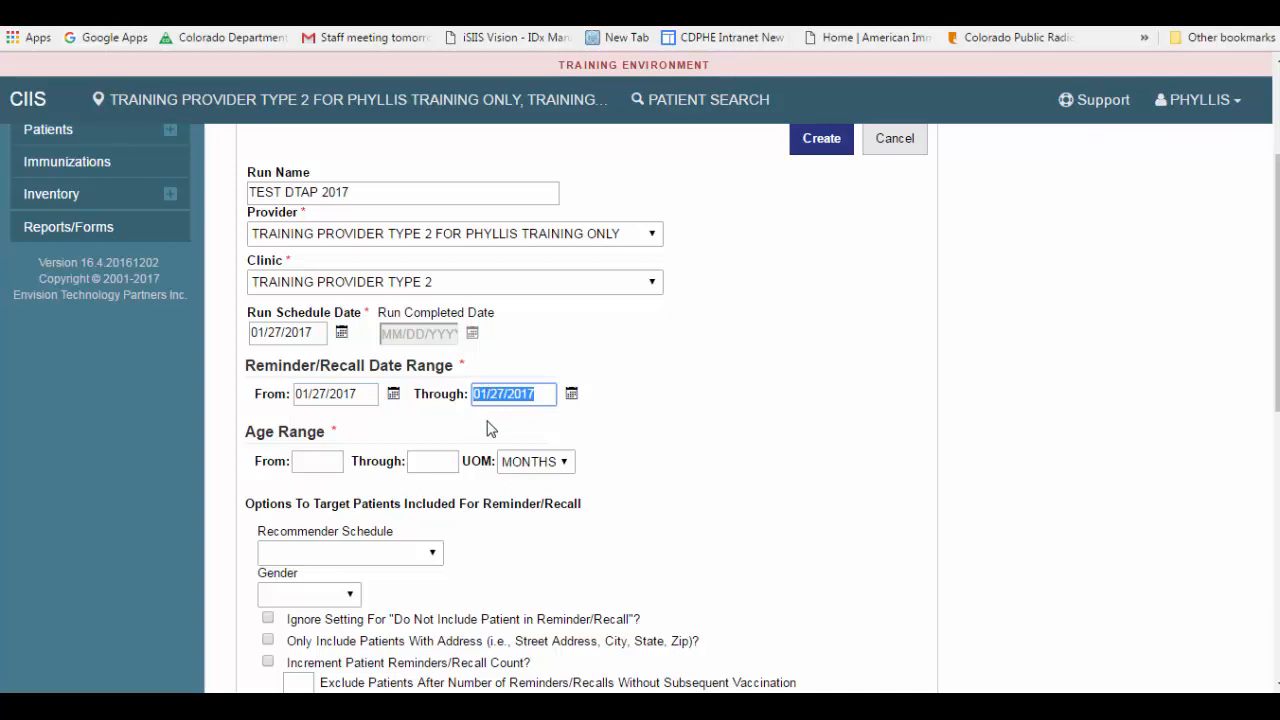
click(490, 428)
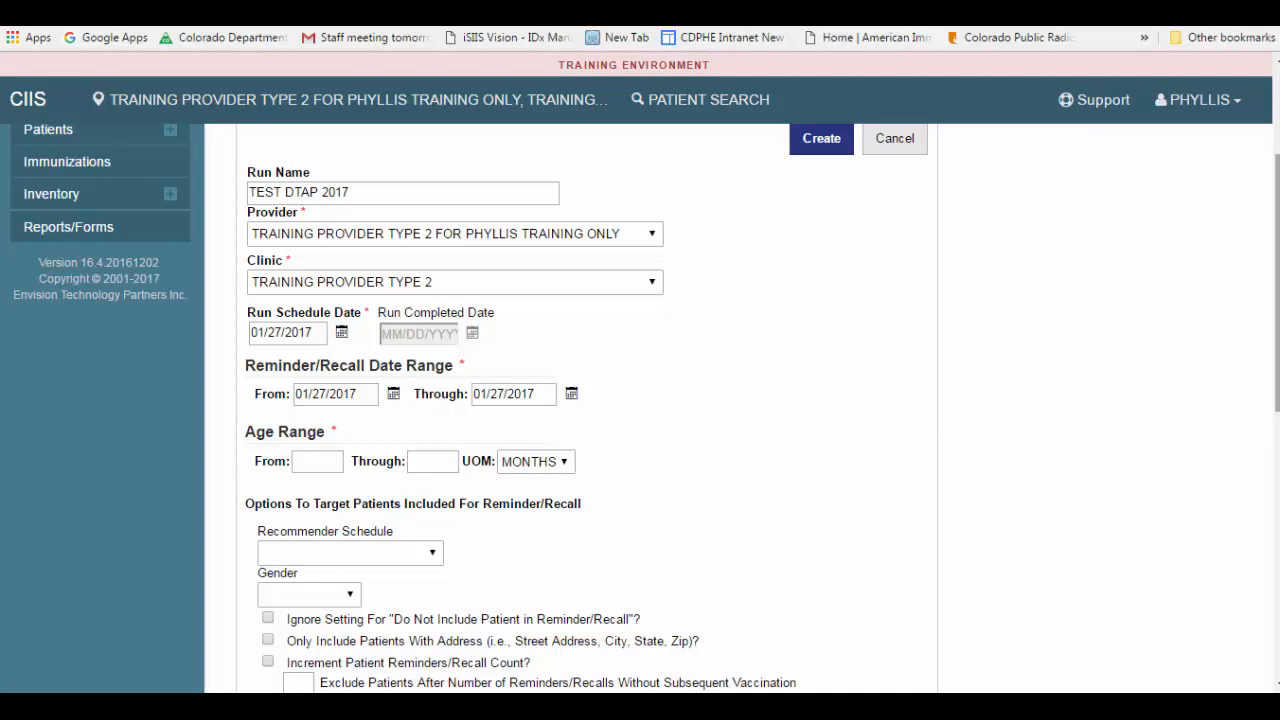
Step: Set the age range from 19 through 35 with months as the unit of measure
drag(1277, 283, 1277, 337)
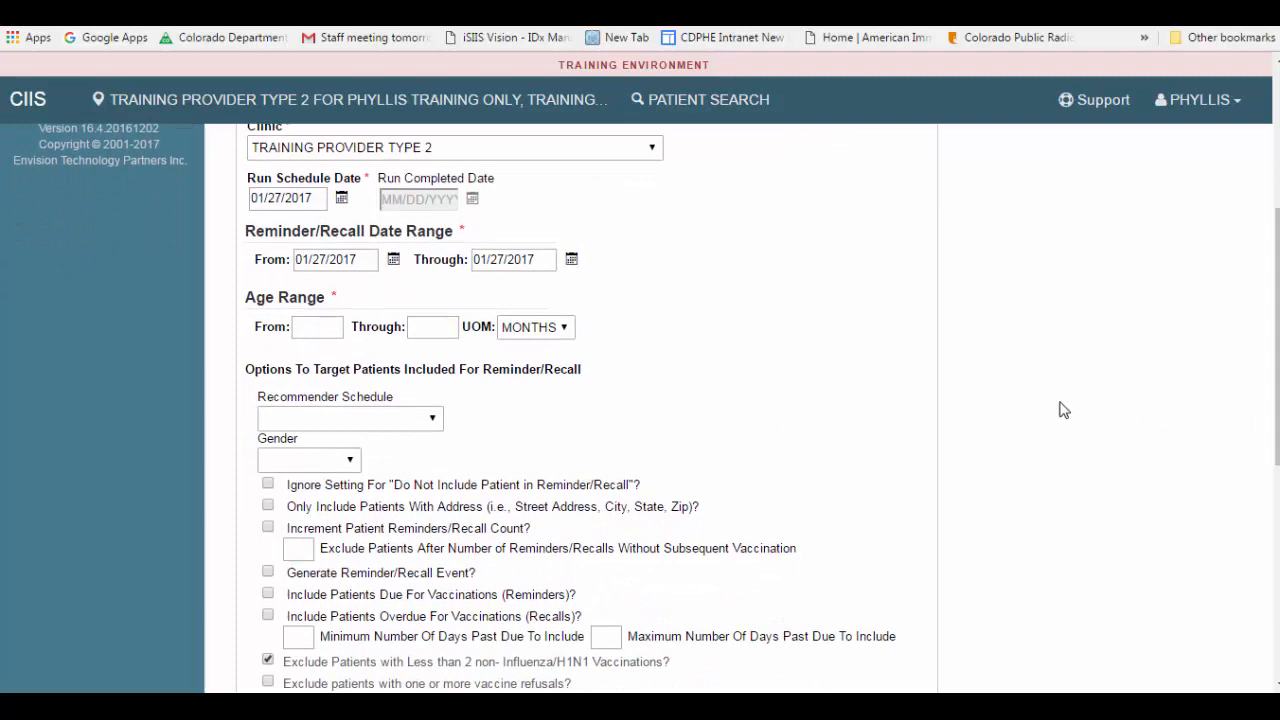
click(565, 332)
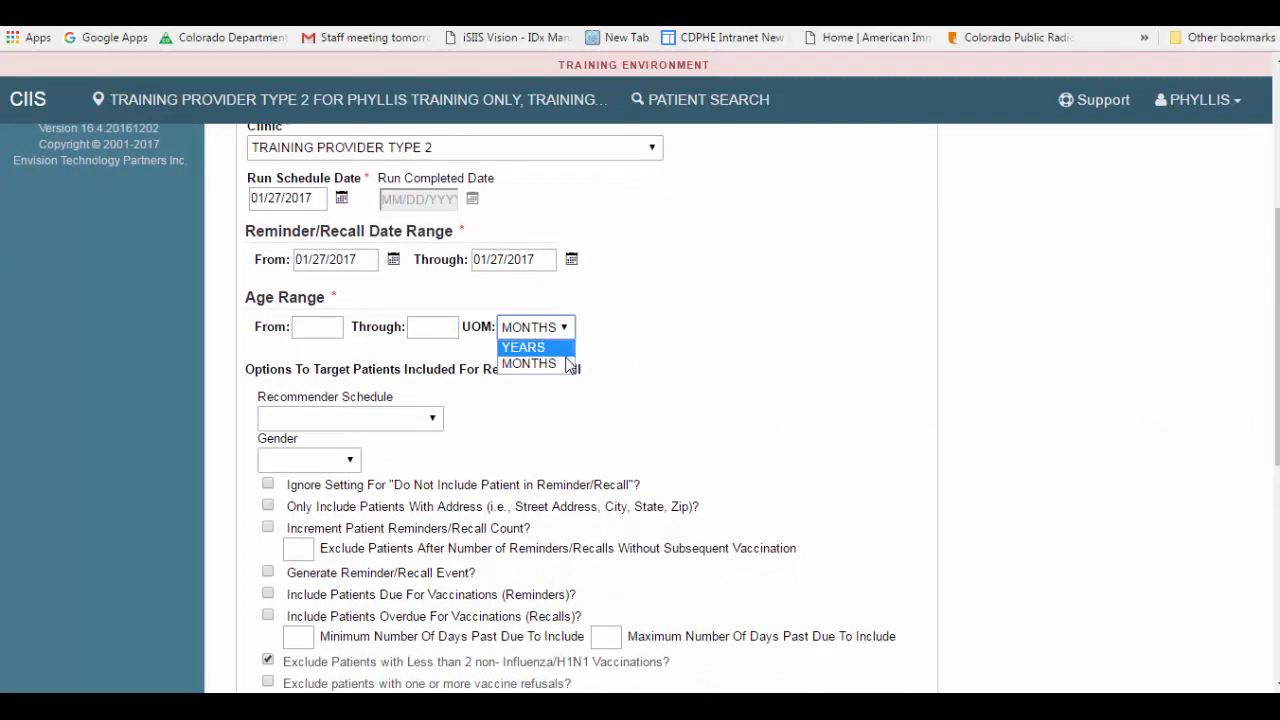
click(566, 365)
click(315, 326)
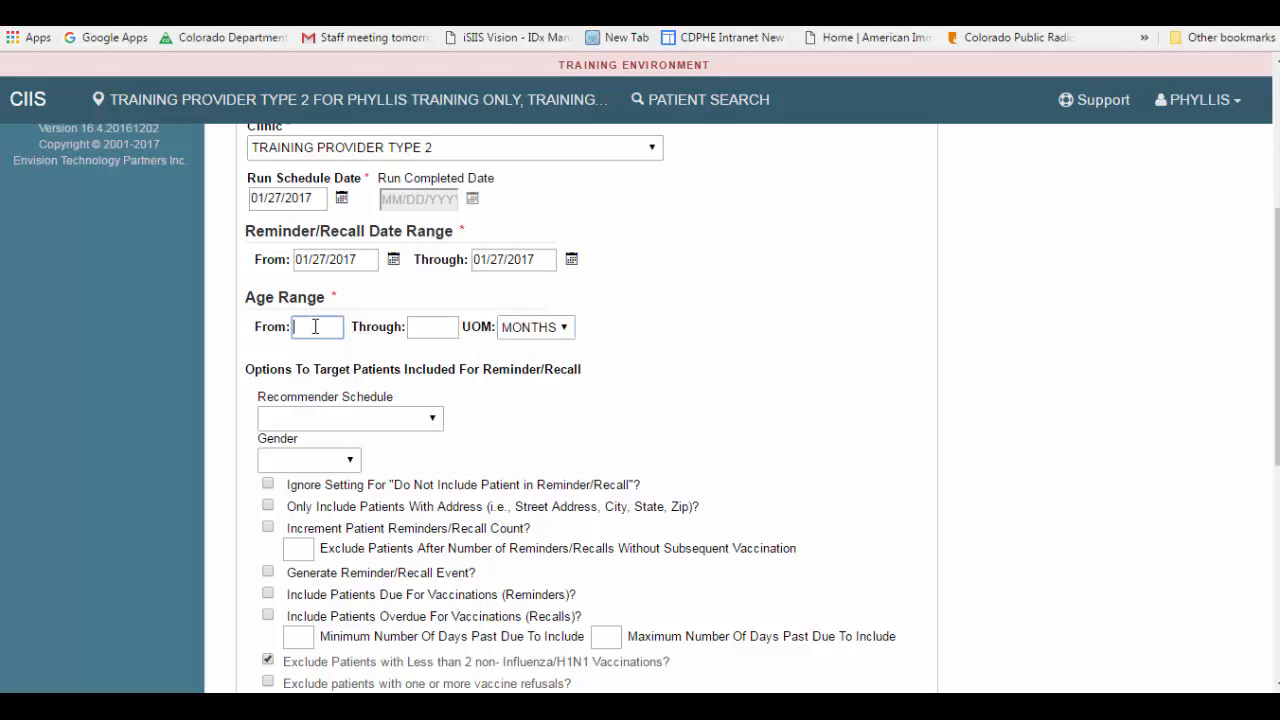
text(19)
click(410, 328)
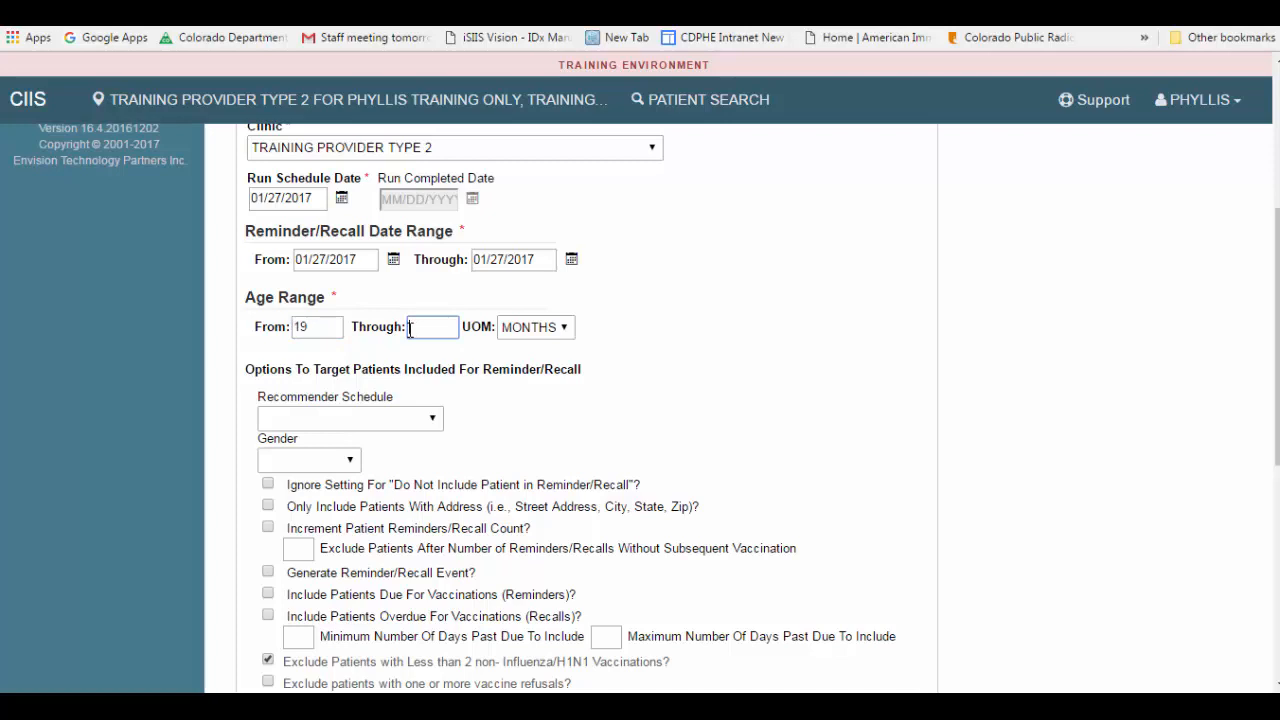
text(35)
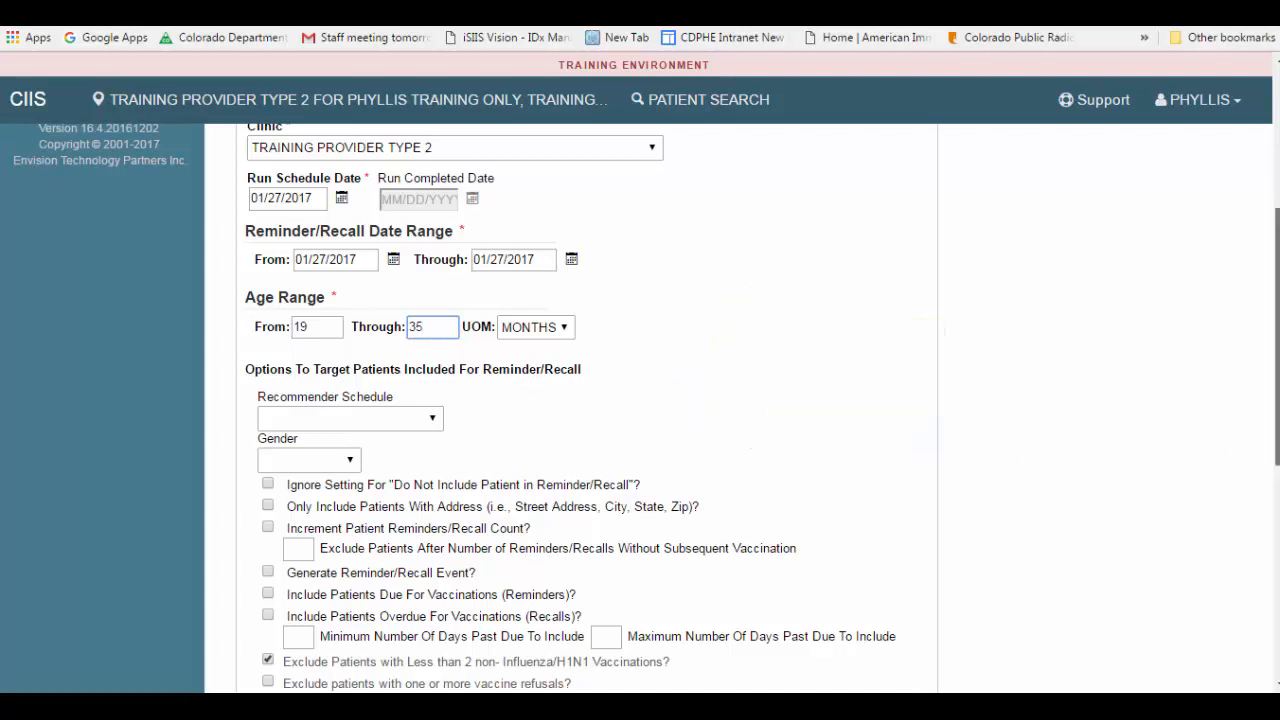
Step: Enable generating a reminder/recall event and including patients overdue for vaccinations (recalls)
scroll(1210, 536, down, 3)
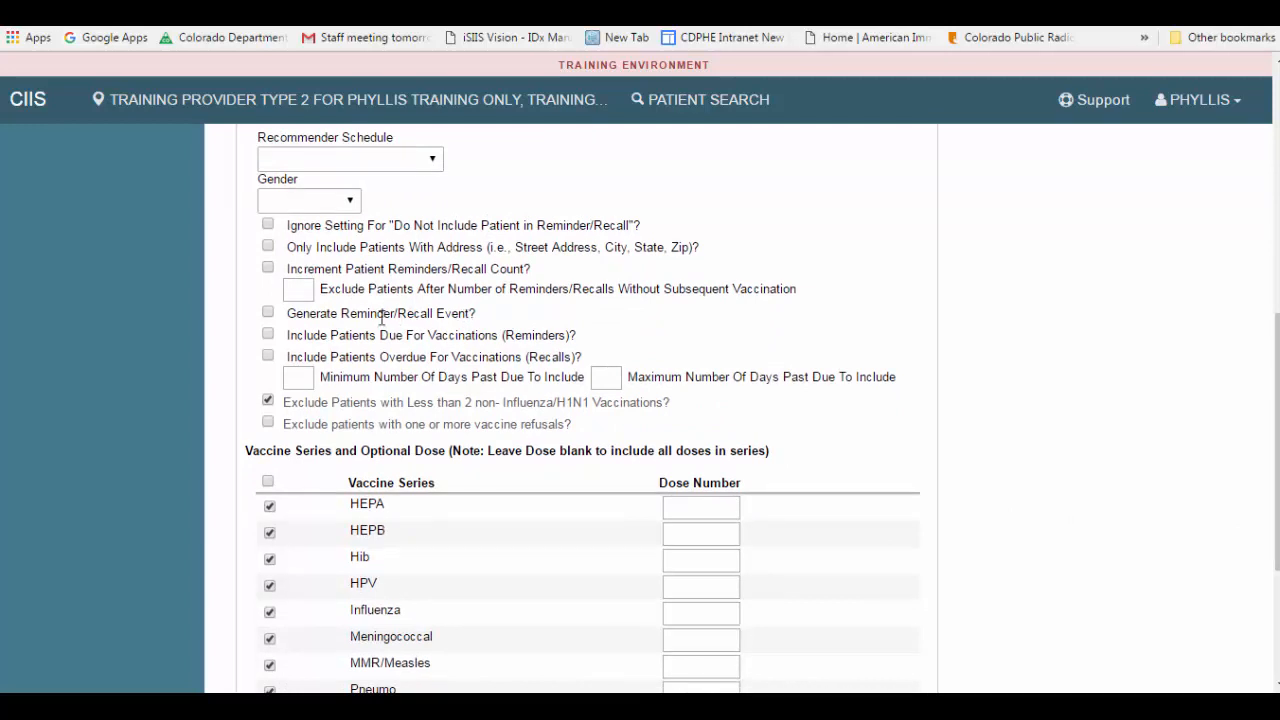
click(269, 315)
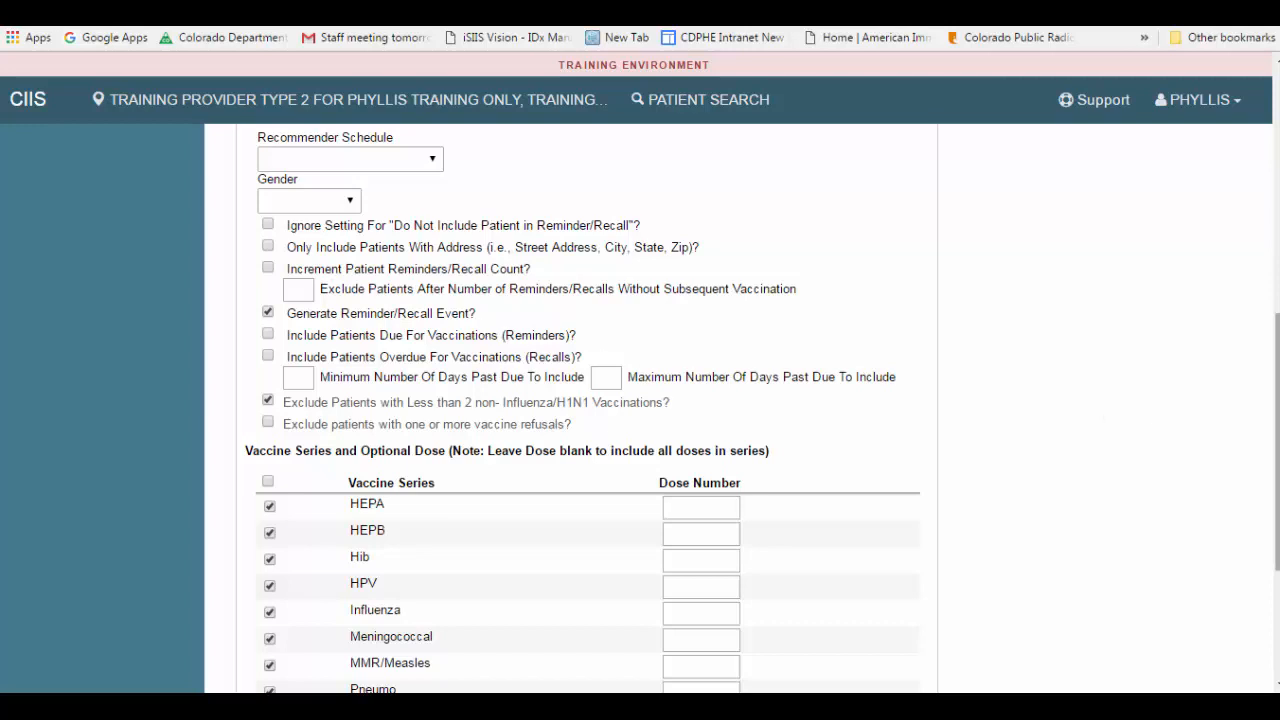
drag(1277, 420, 1277, 468)
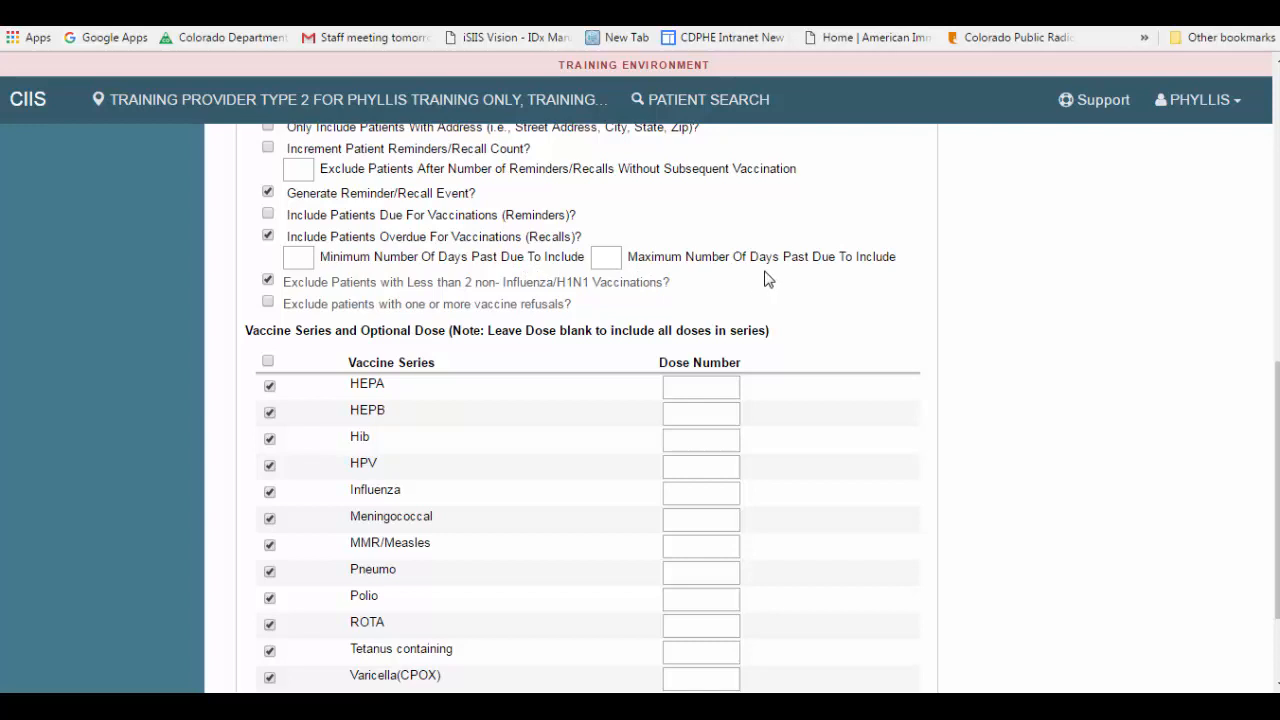
Step: Limit the vaccine series to Tetanus containing only and set its dose number to 4
drag(1277, 446, 1277, 492)
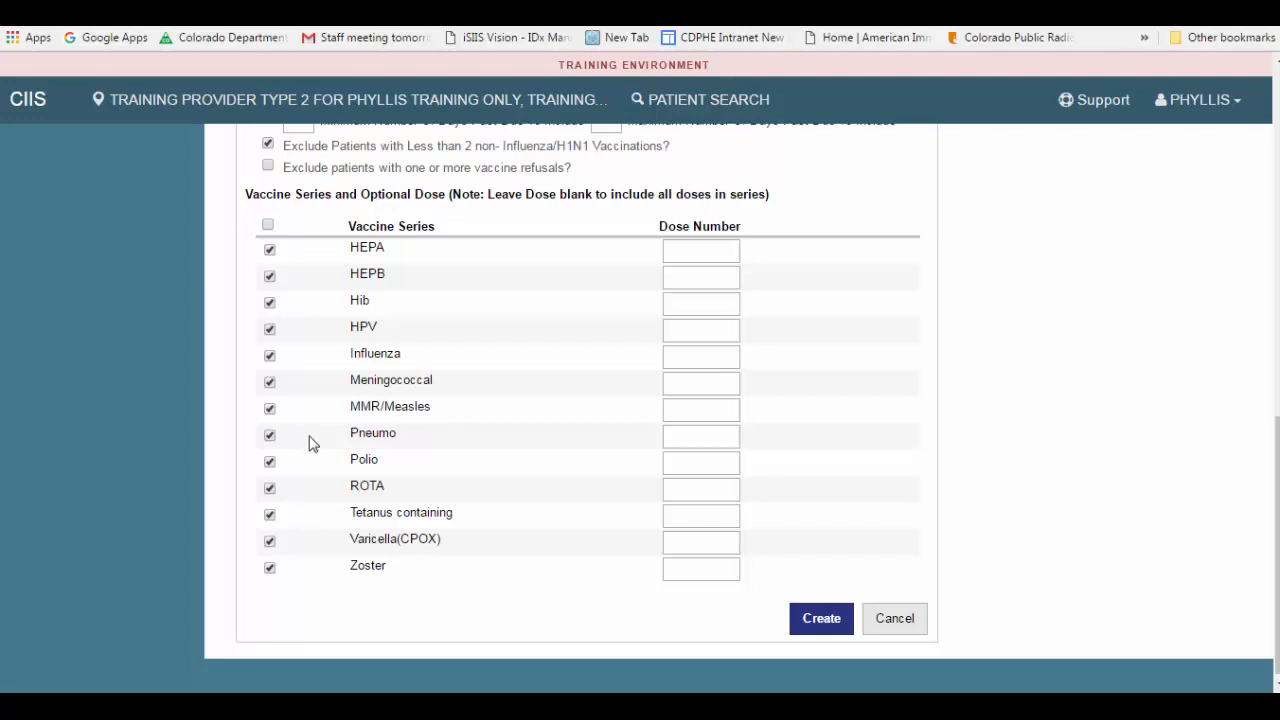
click(268, 225)
click(270, 543)
click(270, 543)
click(270, 516)
click(678, 515)
text(4)
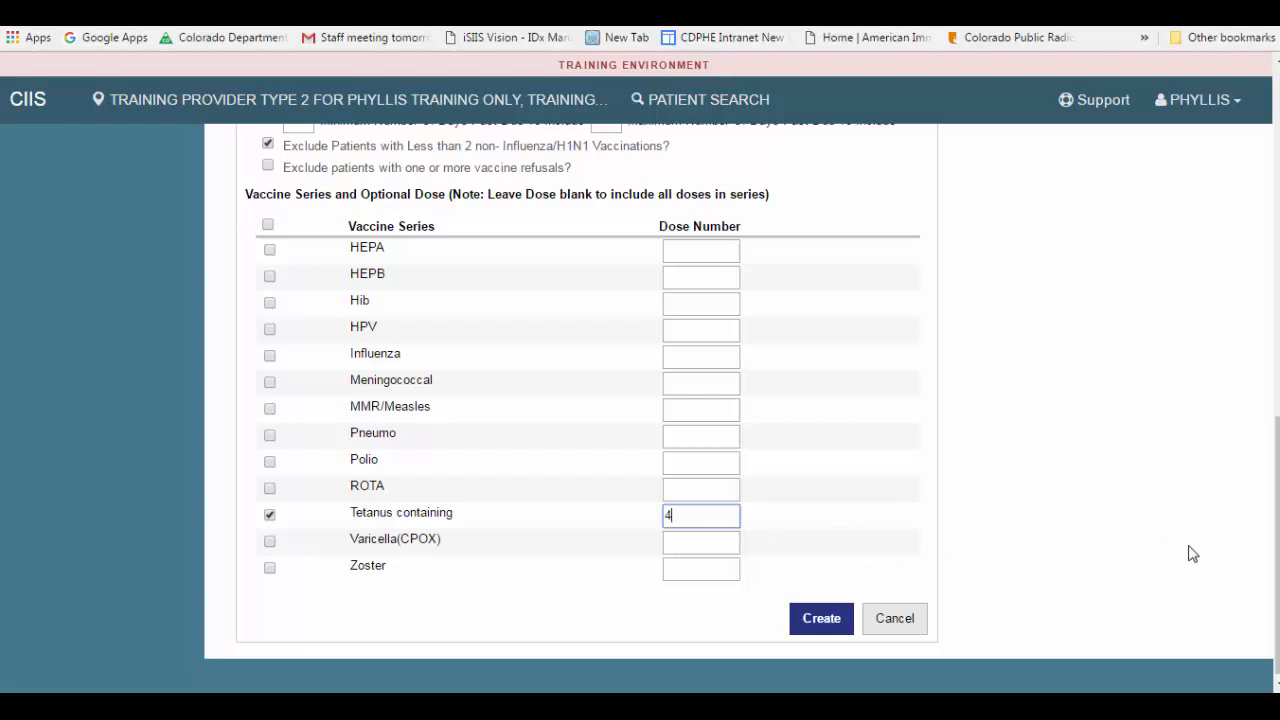
Step: Create the reminder/recall run with the entered criteria and dismiss the notification
drag(1278, 556, 1278, 222)
click(822, 325)
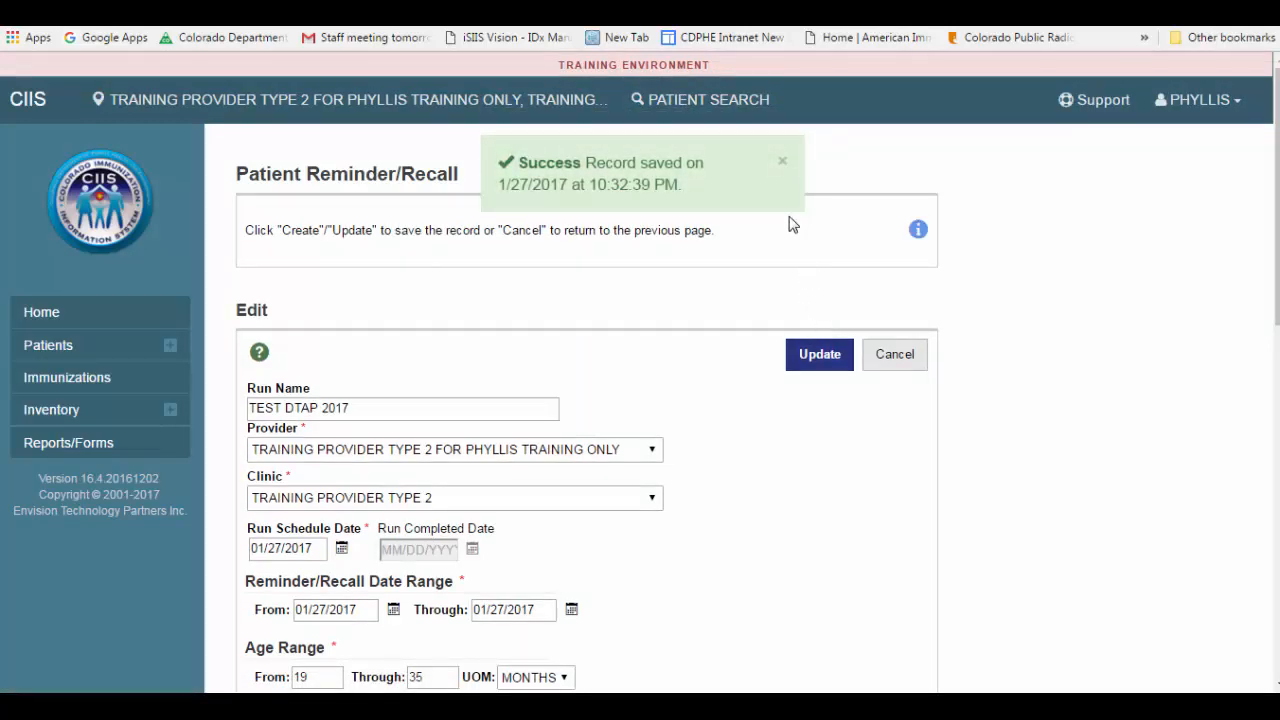
click(783, 164)
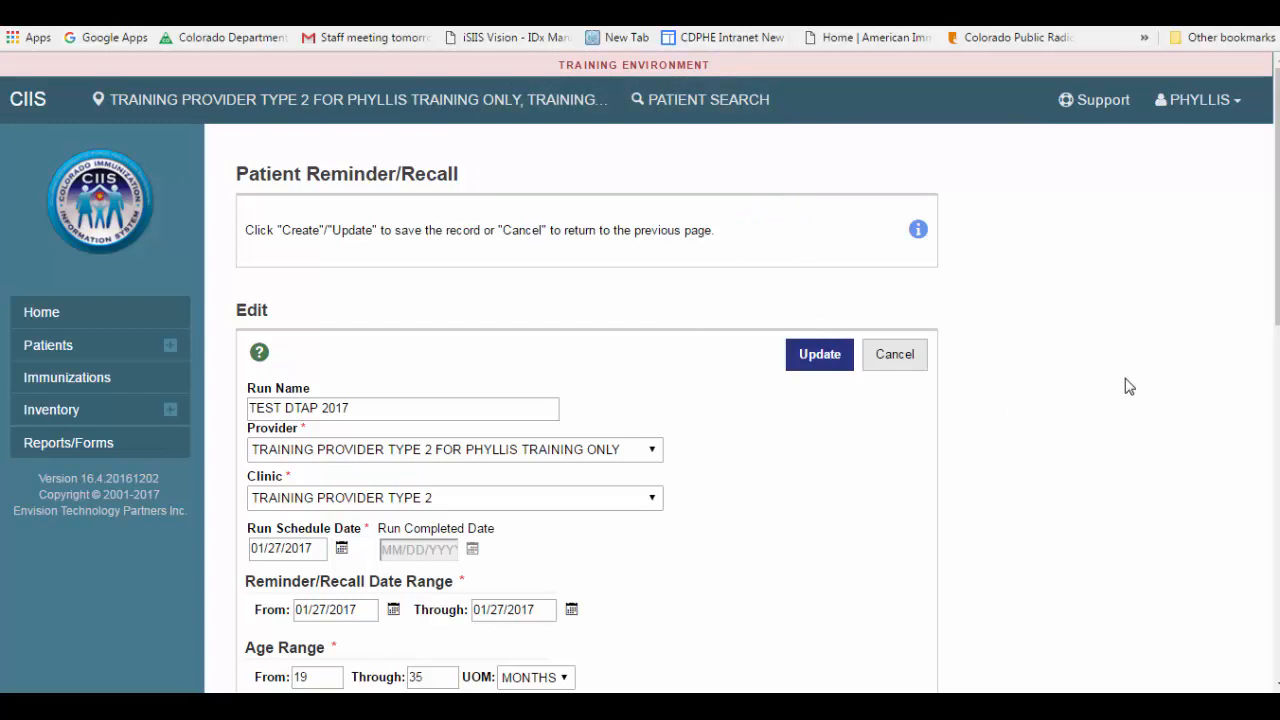
Step: Read the help text on adding and editing a reminder/recall, and close it
drag(1277, 220, 1277, 241)
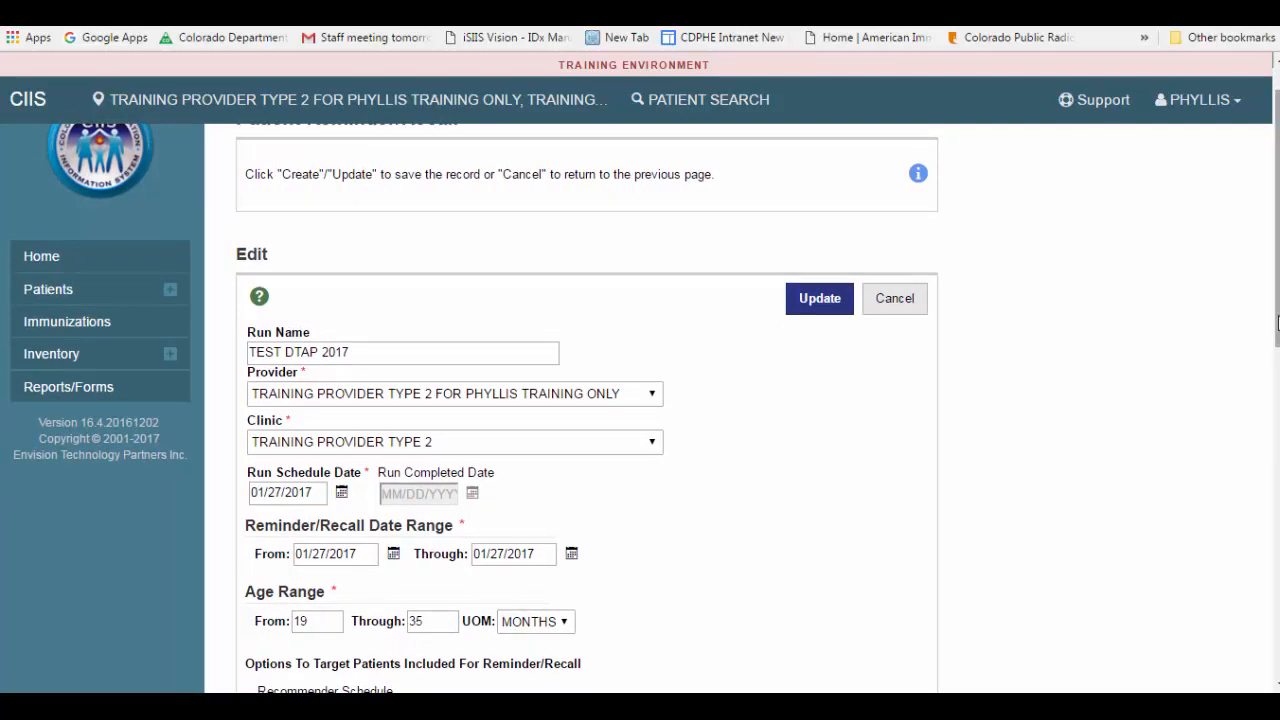
drag(1277, 320, 1277, 299)
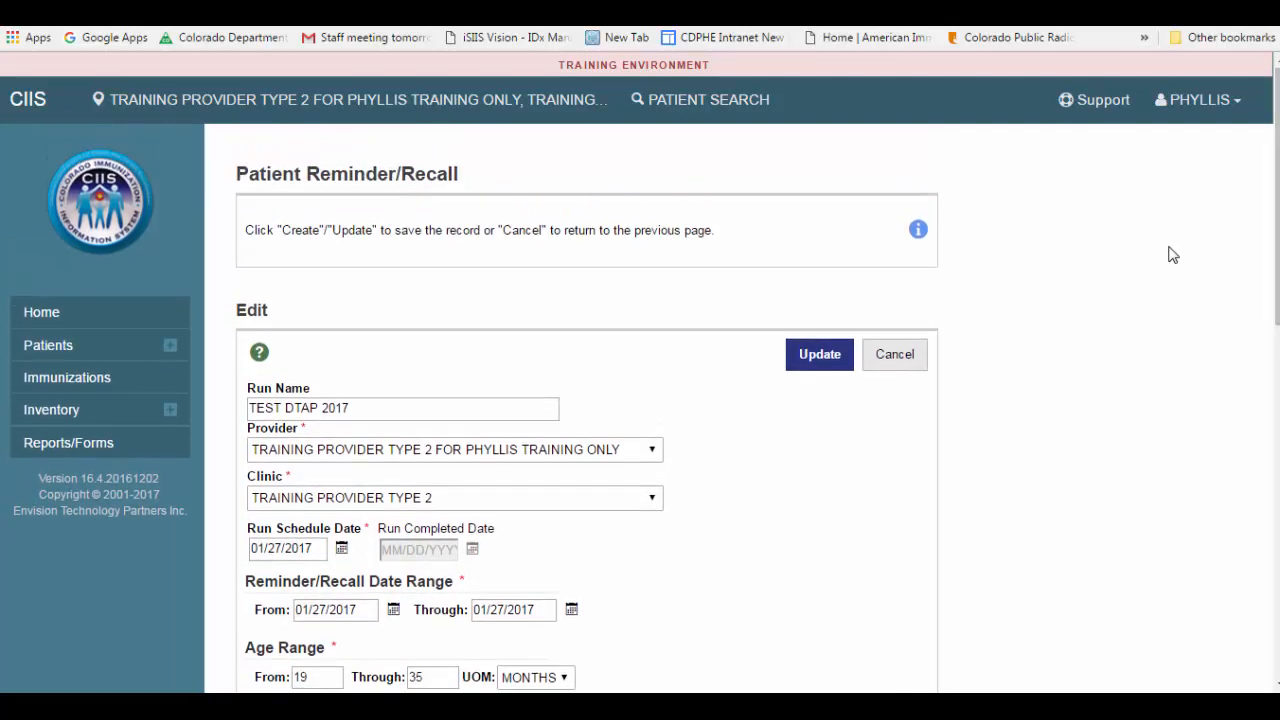
click(918, 232)
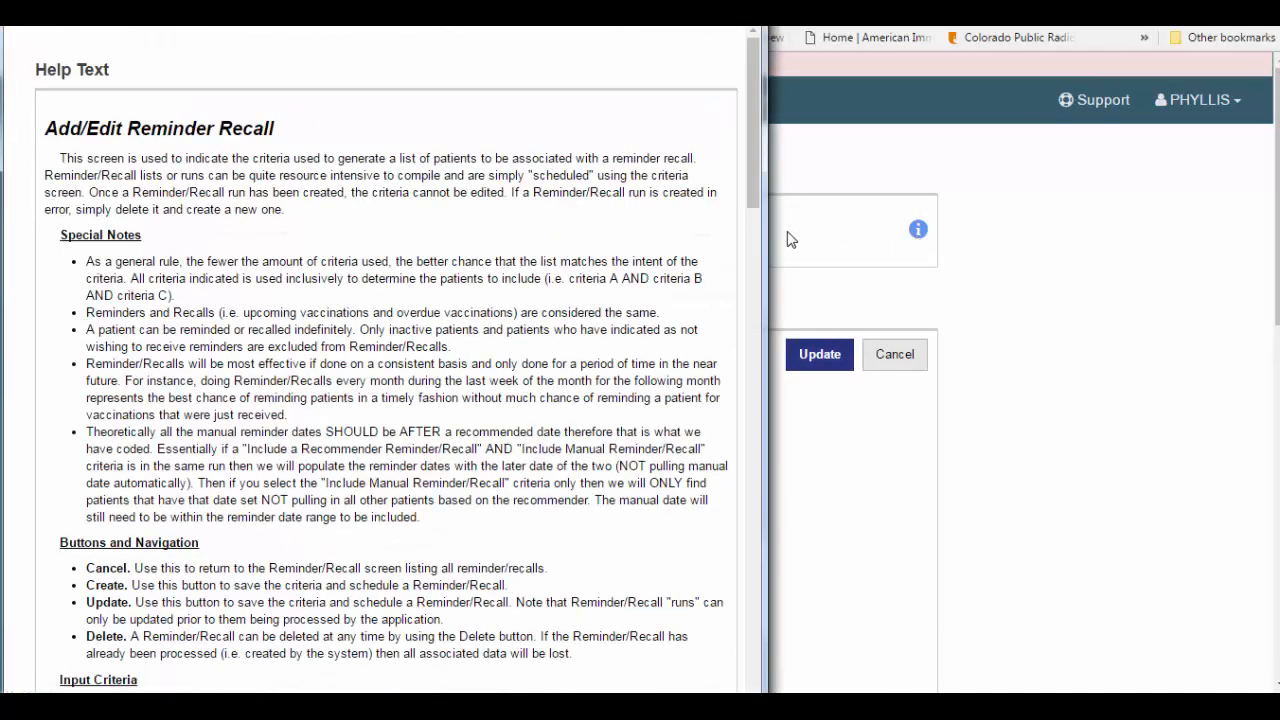
drag(751, 184, 773, 104)
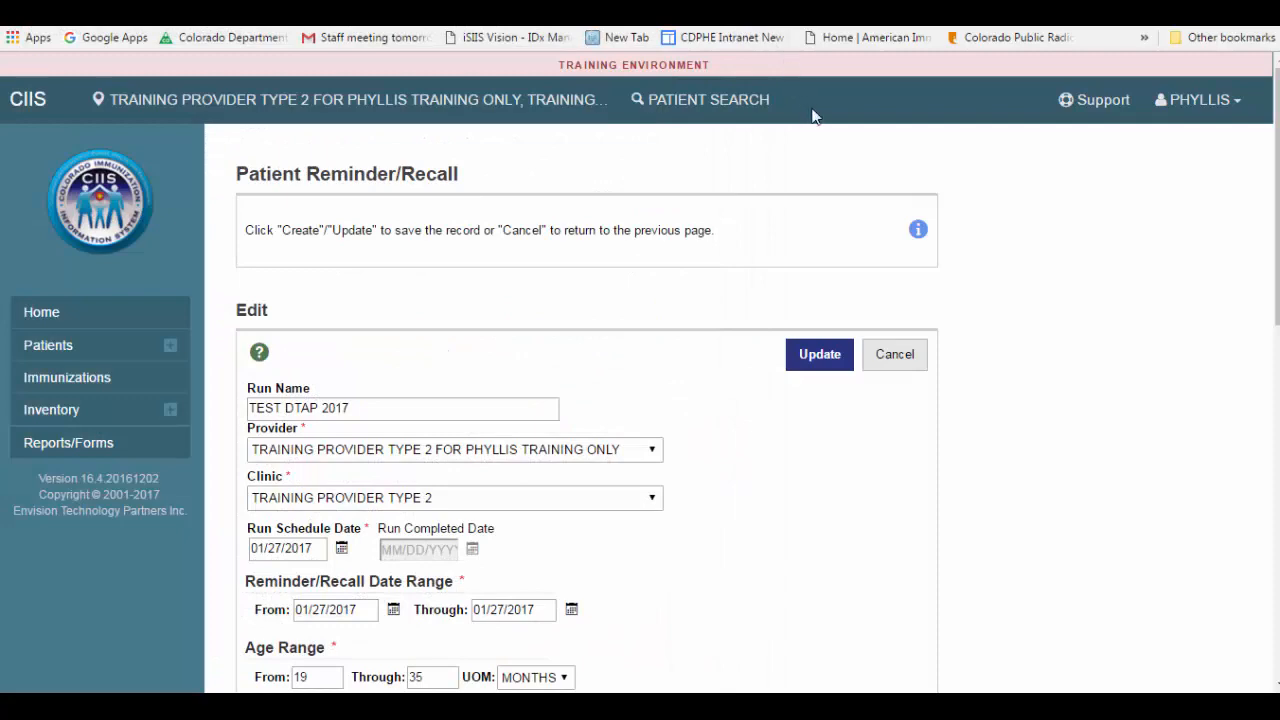
Step: Leave the run's edit form and examine the details of the existing reminder/recall runs in the list
click(908, 358)
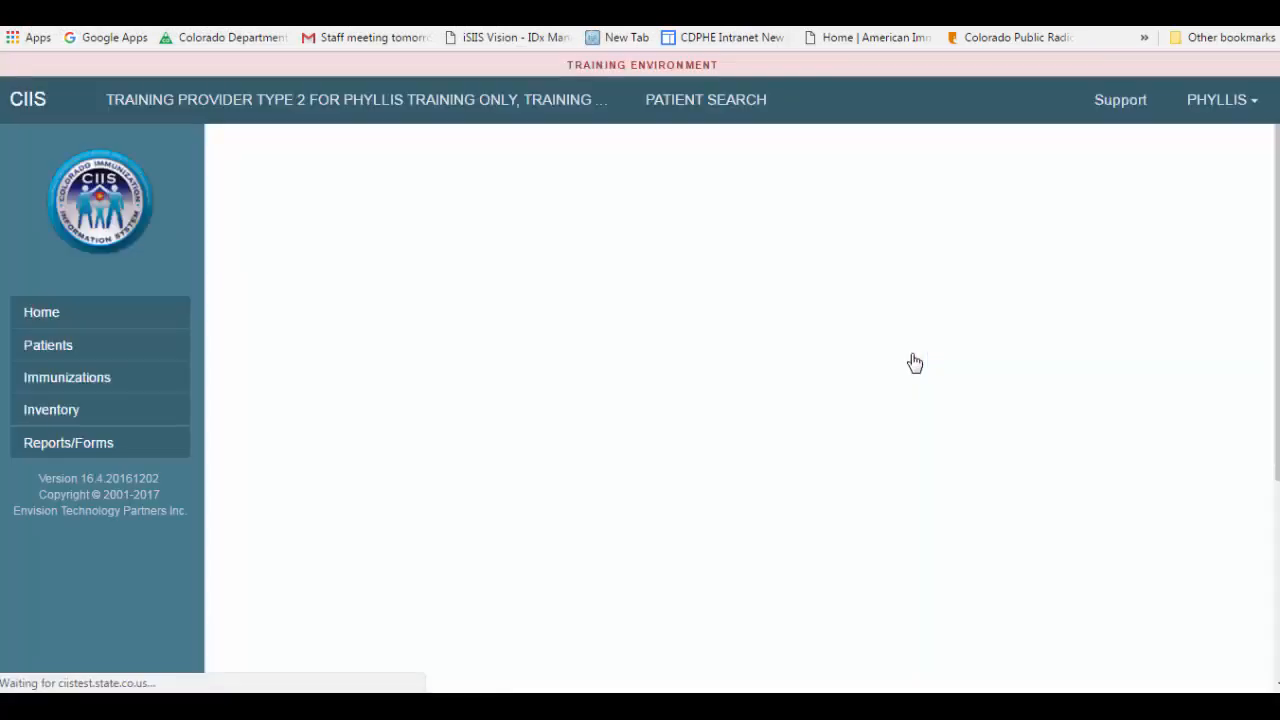
drag(1277, 445, 1278, 485)
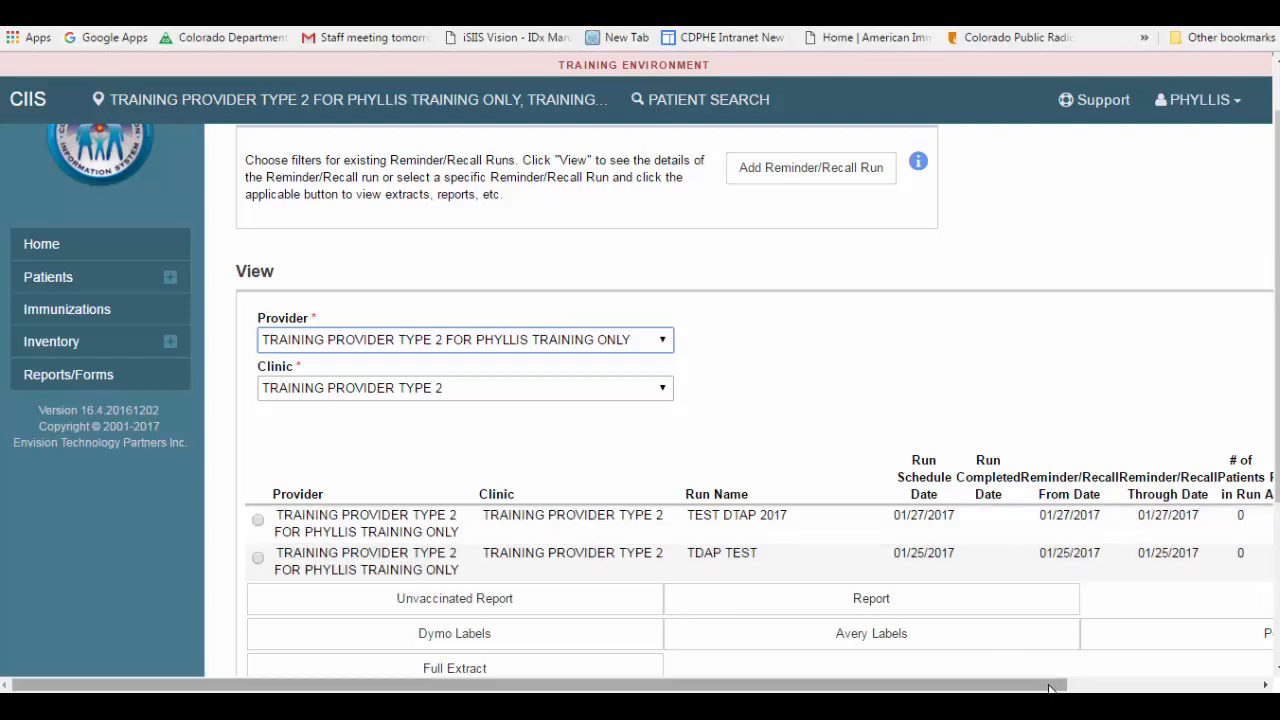
drag(1043, 686, 1248, 688)
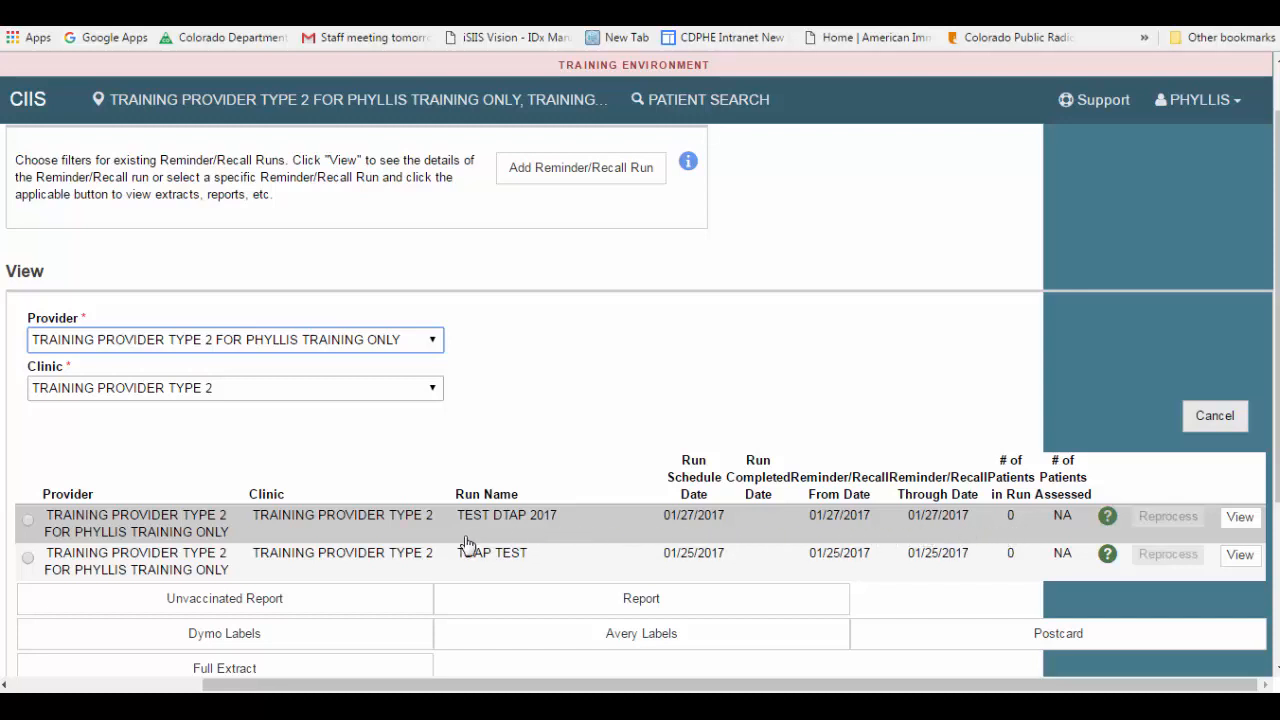
Step: Open the TEST DTAP 2017 run from the run list and review its dates, age range, patient targeting options and vaccine series
click(28, 524)
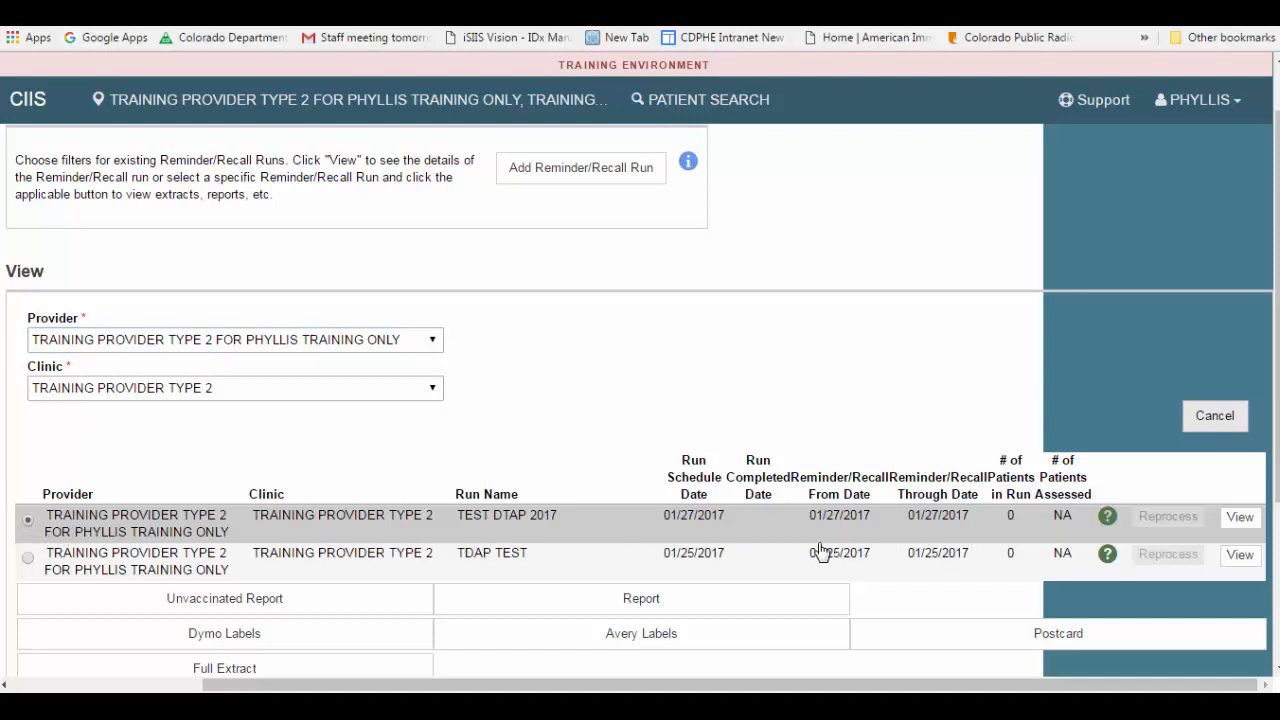
click(1240, 518)
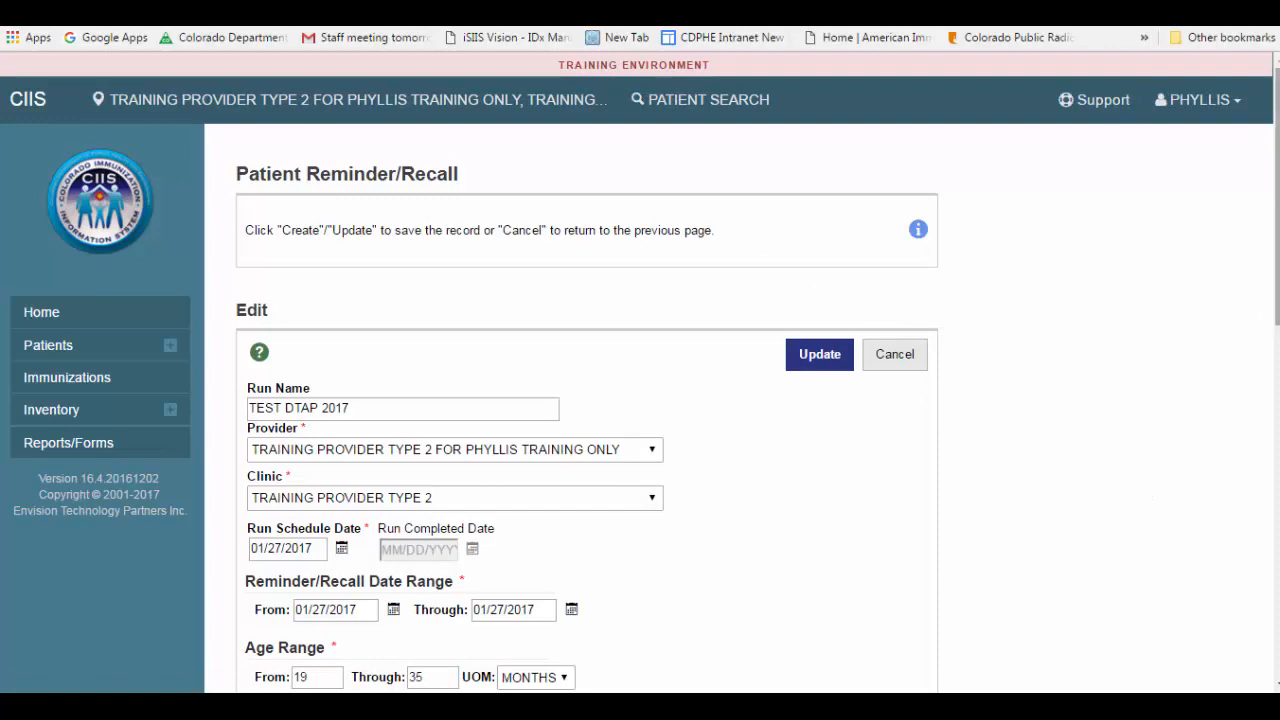
scroll(1272, 319, down, 3)
scroll(574, 408, down, 5)
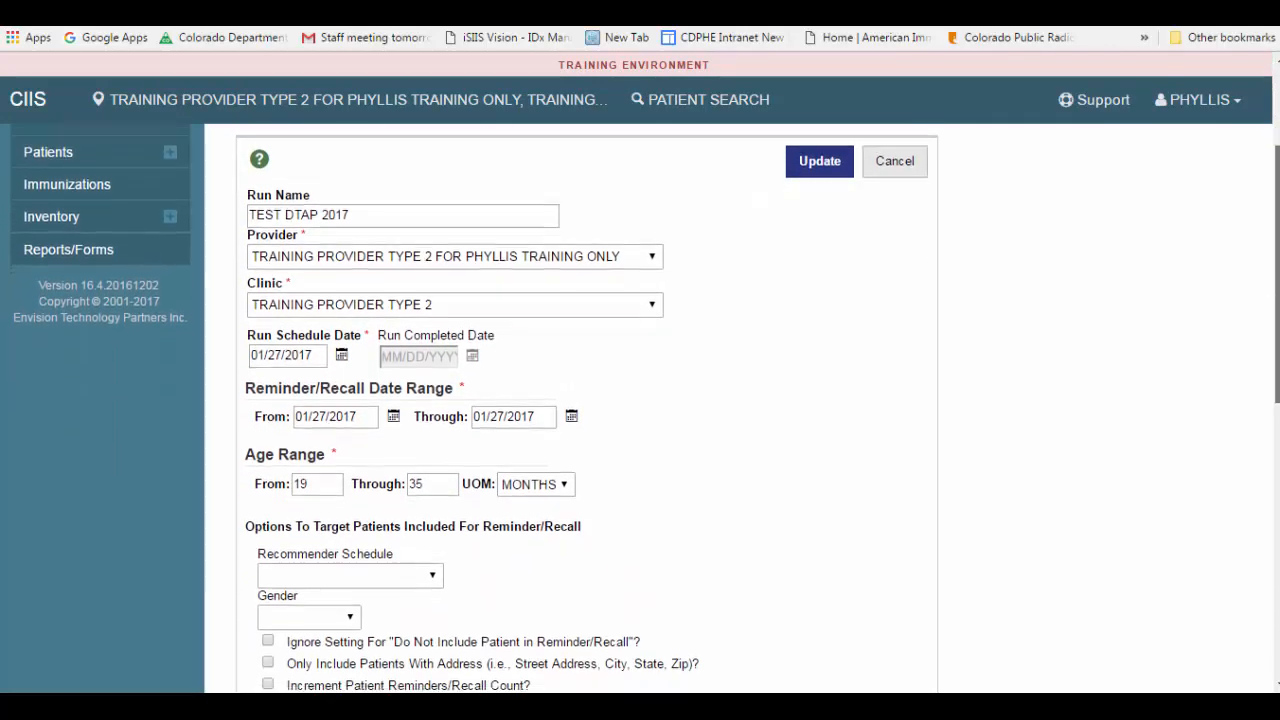
scroll(574, 408, down, 4)
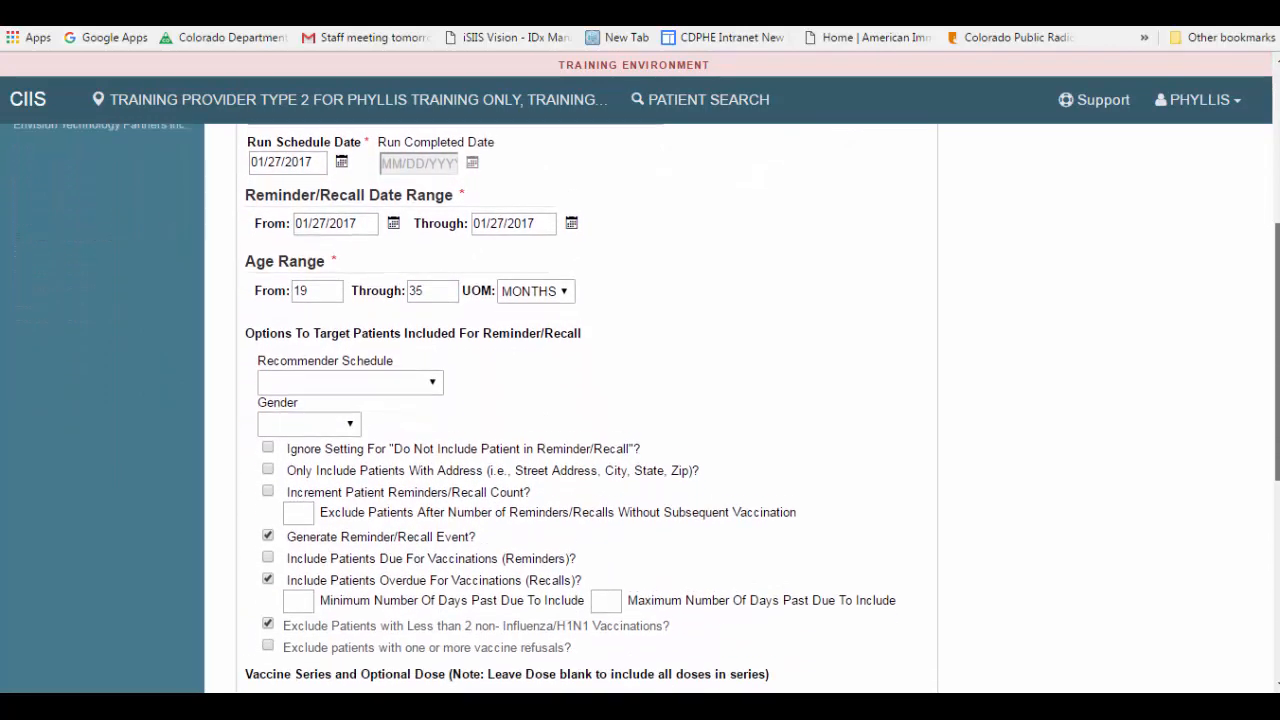
scroll(574, 408, down, 6)
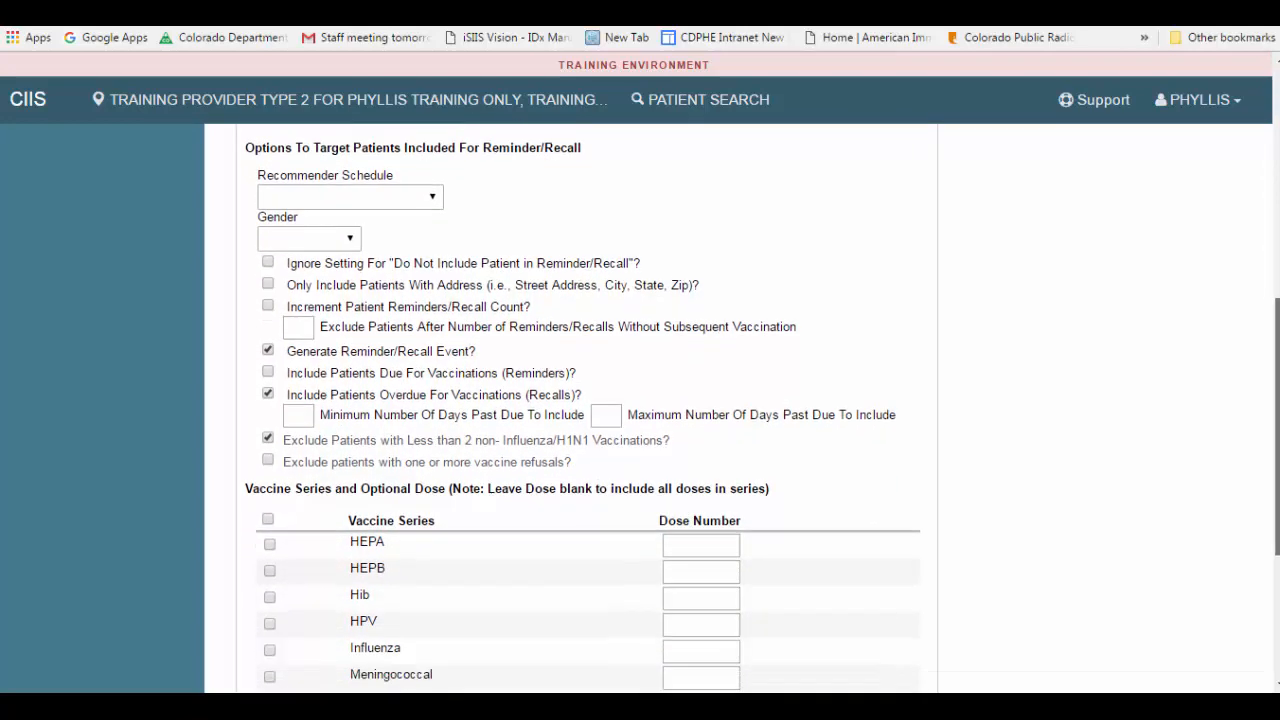
scroll(574, 408, down, 1)
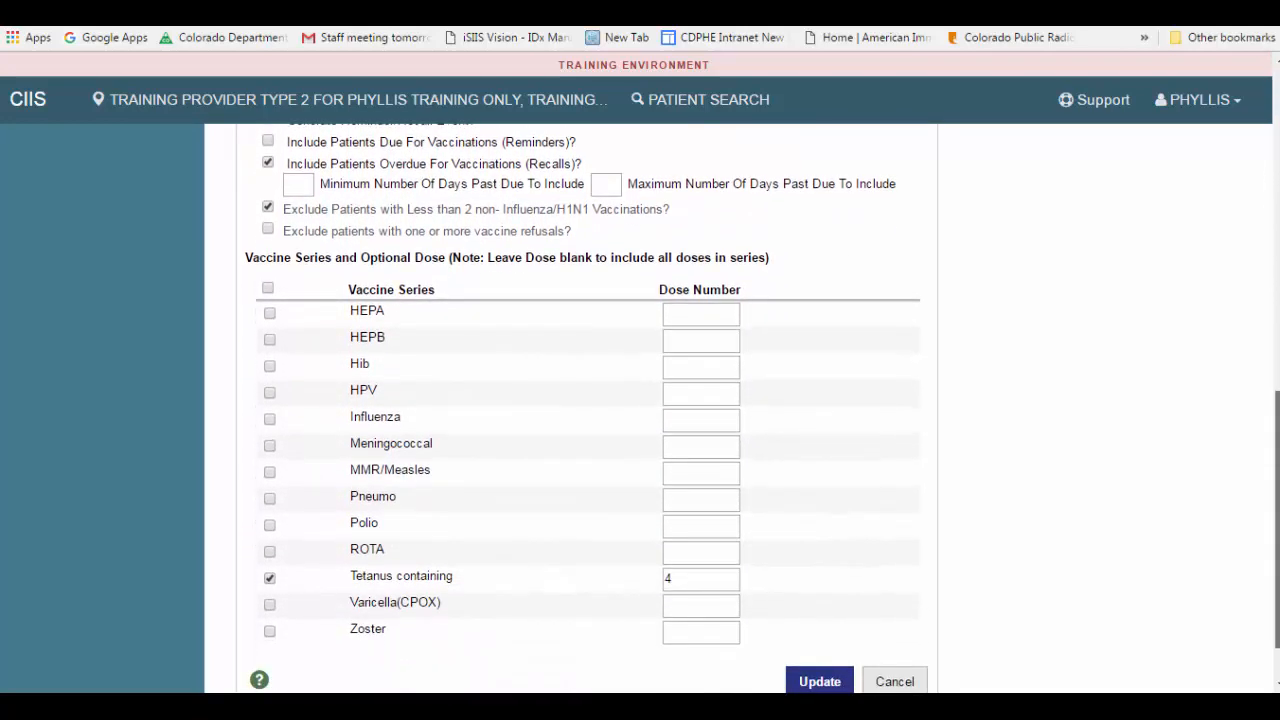
scroll(574, 408, up, 6)
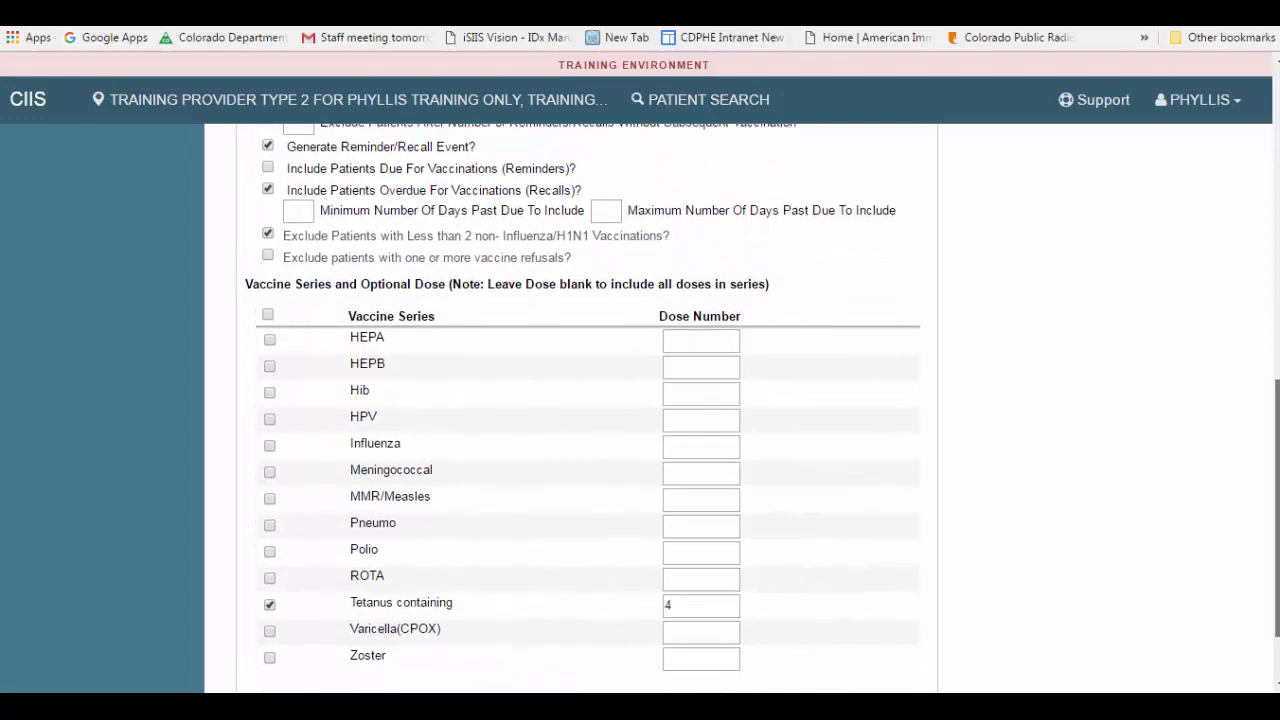
scroll(574, 408, up, 7)
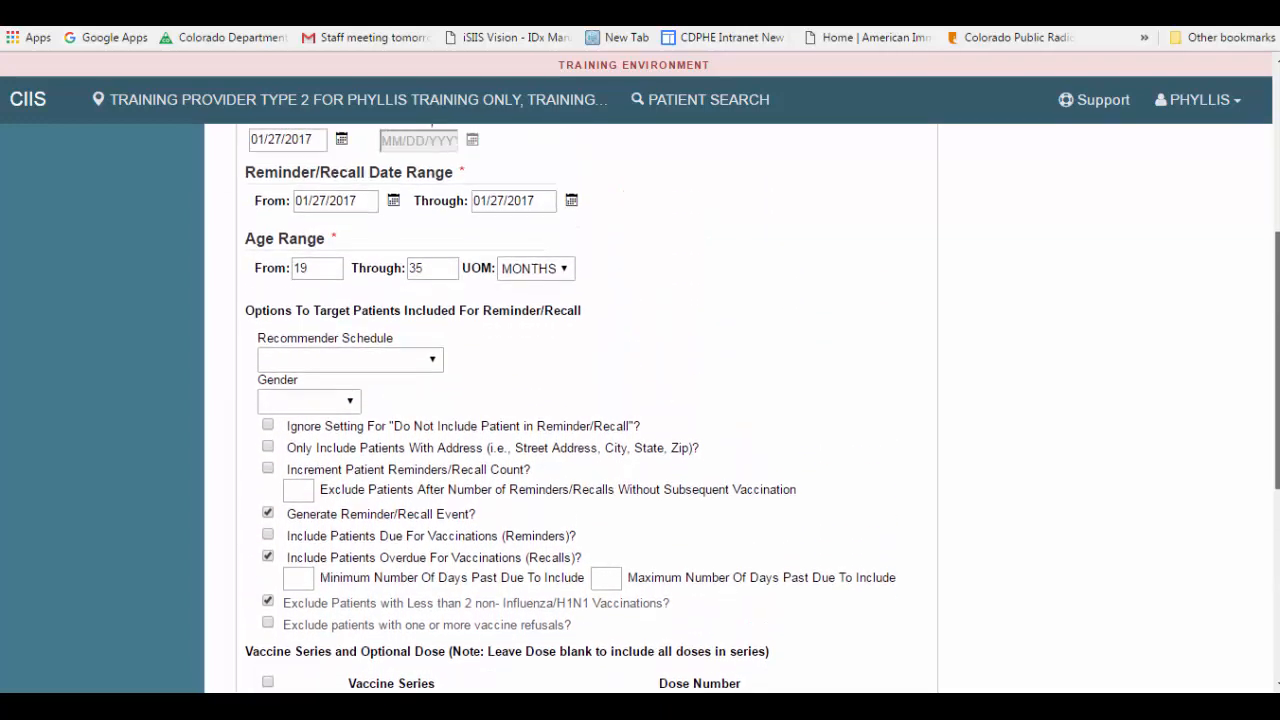
scroll(645, 400, up, 4)
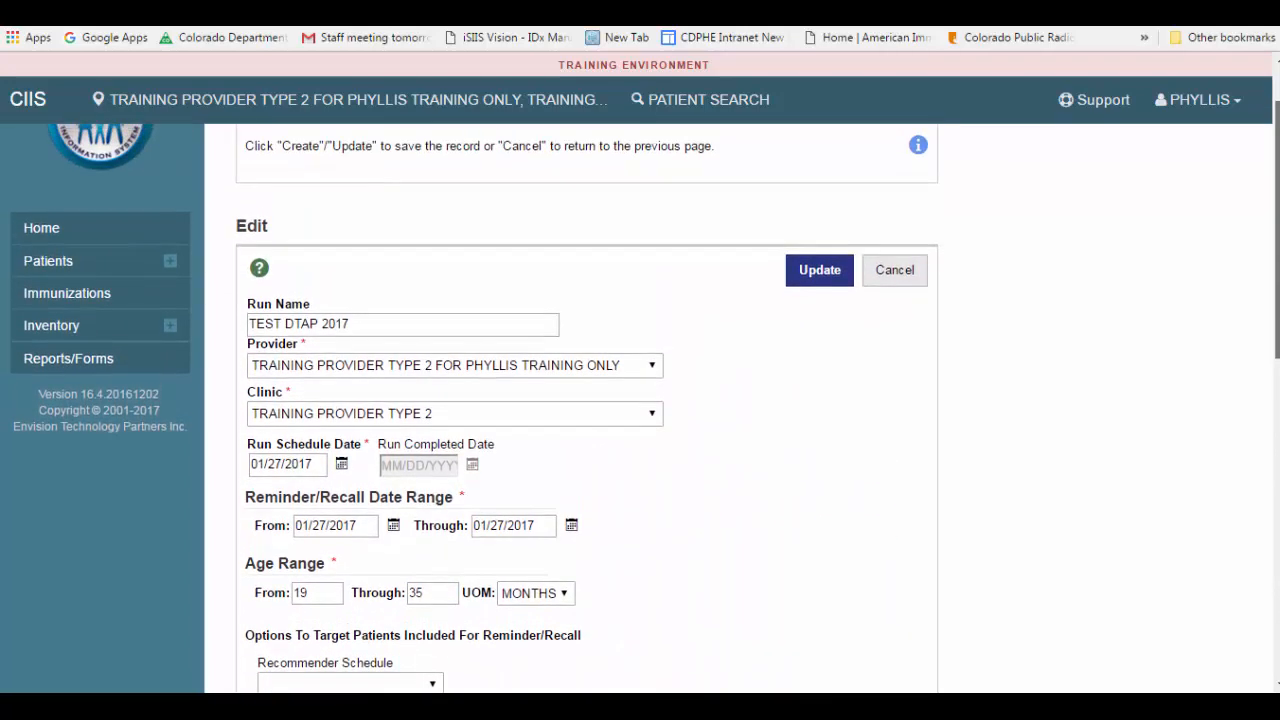